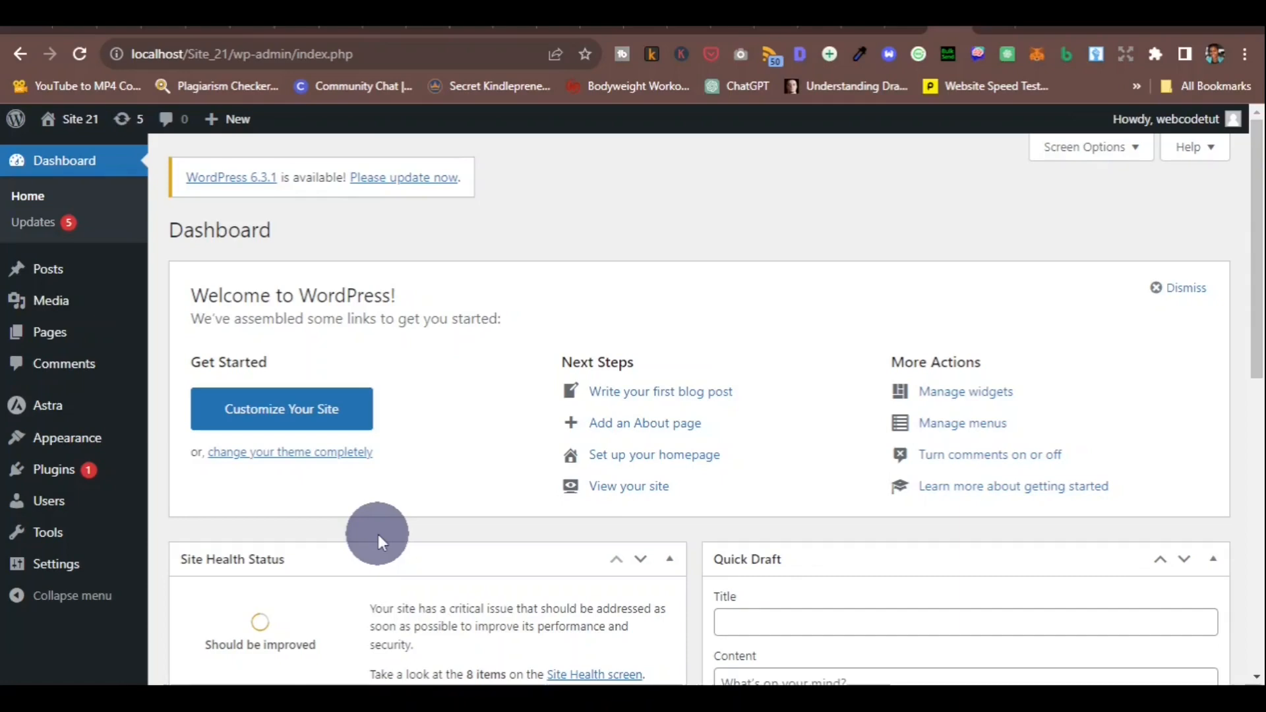
Open the post "5 Entrepreneurial Skills That Every Young Person Should Have" for editing from the list of all posts
scroll(378, 534, "down", 3)
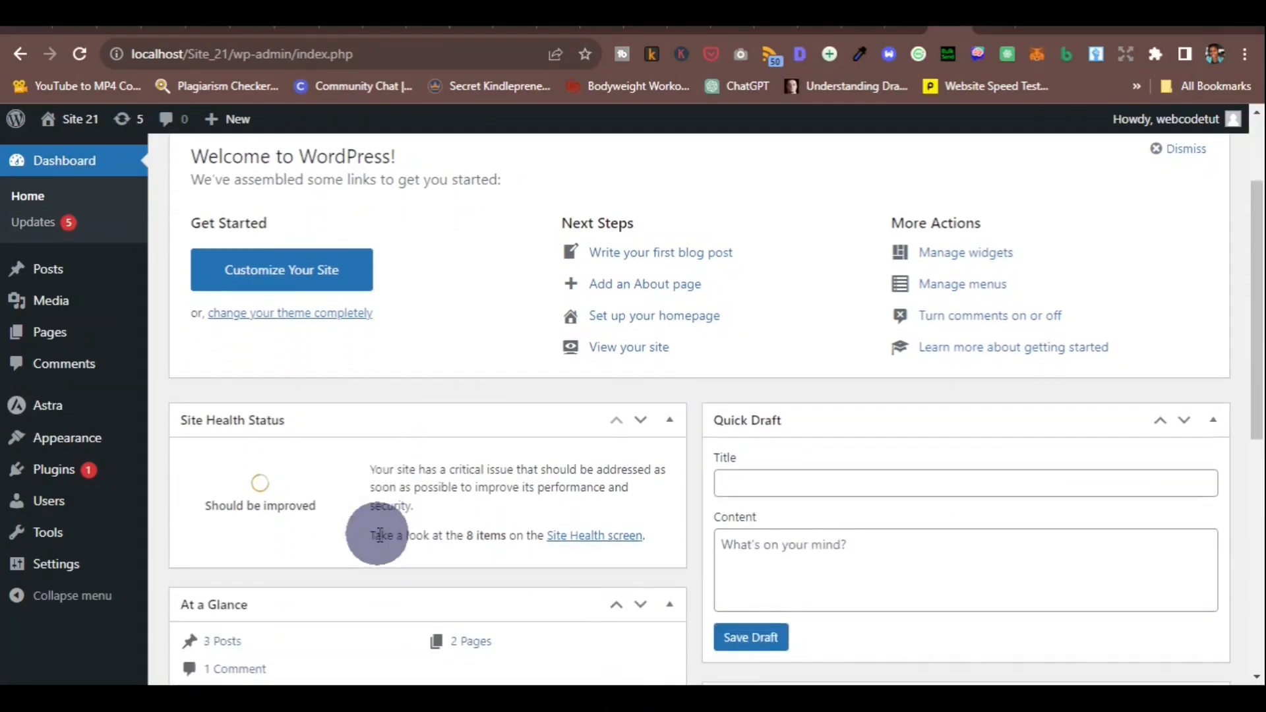
scroll(376, 532, "up", 3)
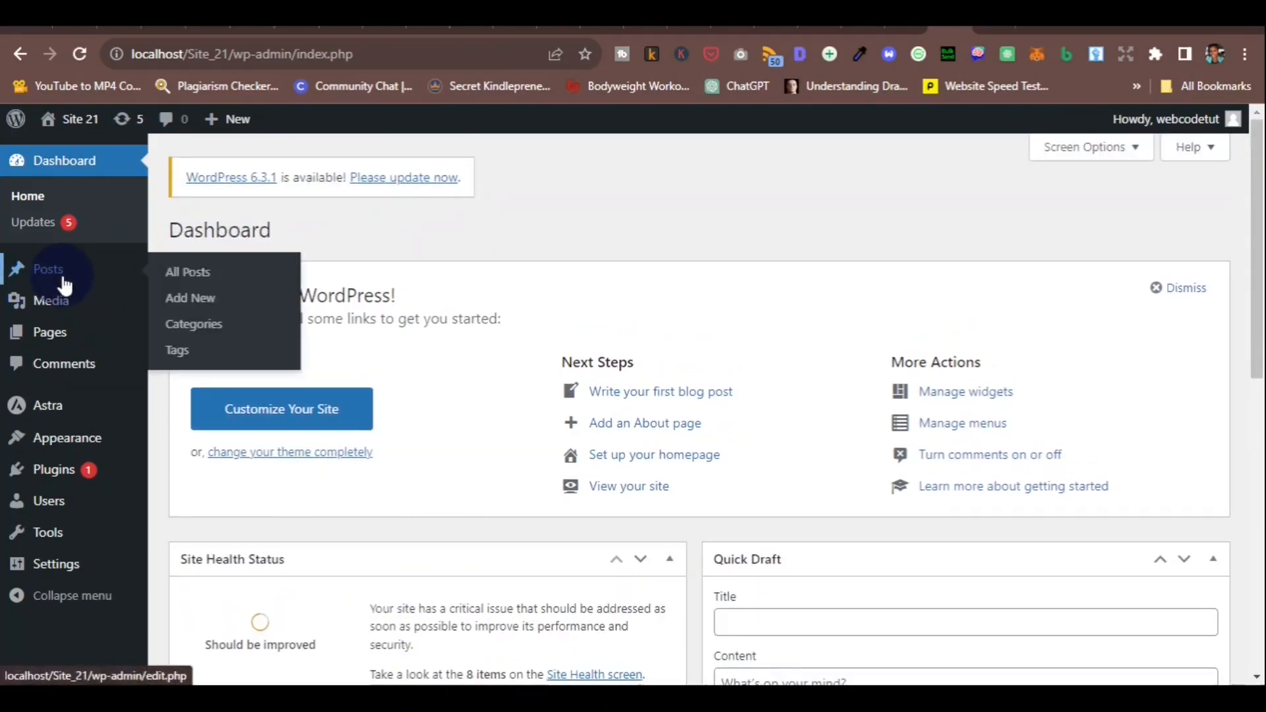
left_click(186, 282)
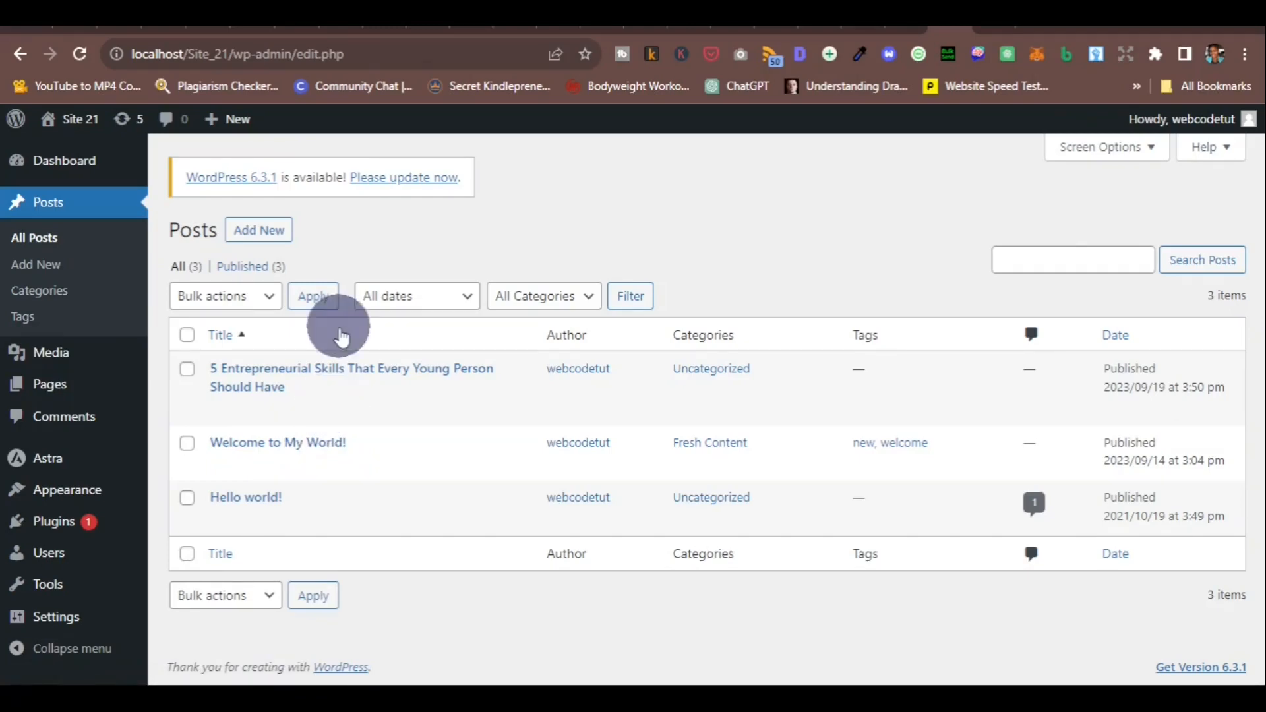
left_click(221, 411)
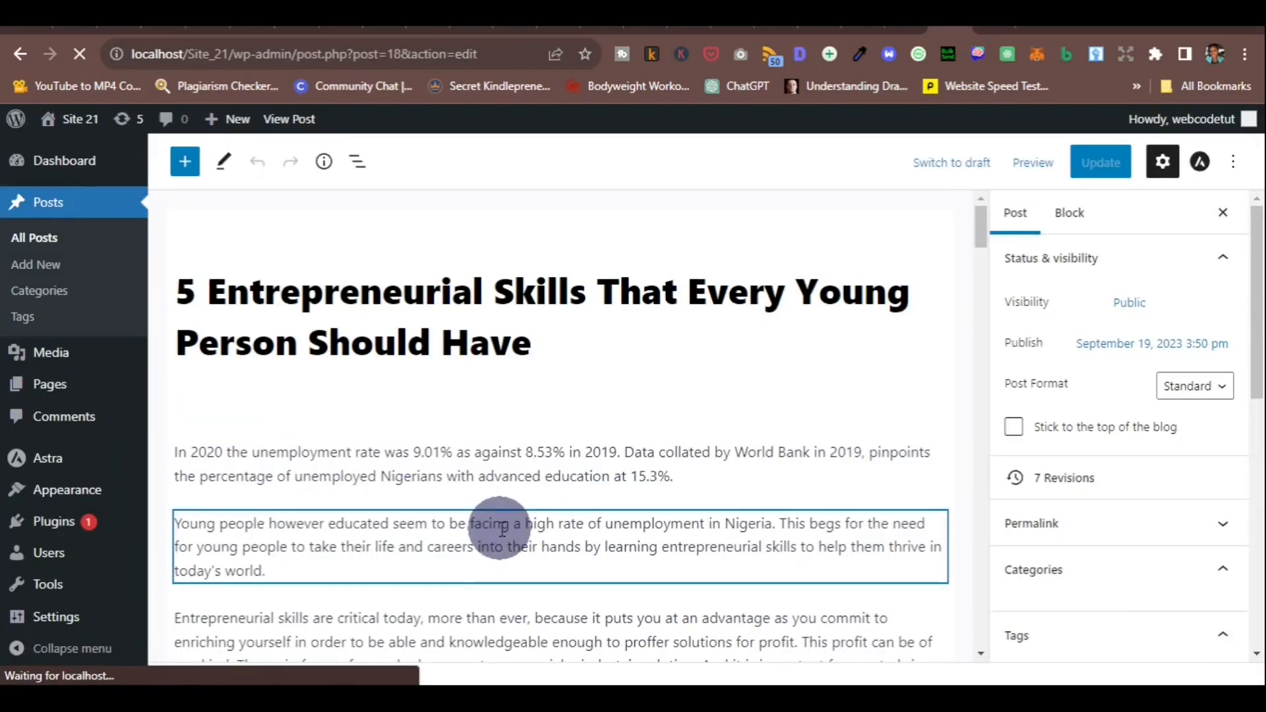
Look through the post's text and image down to the Communication Skills section
scroll(501, 532, "down", 14)
scroll(501, 532, "up", 1)
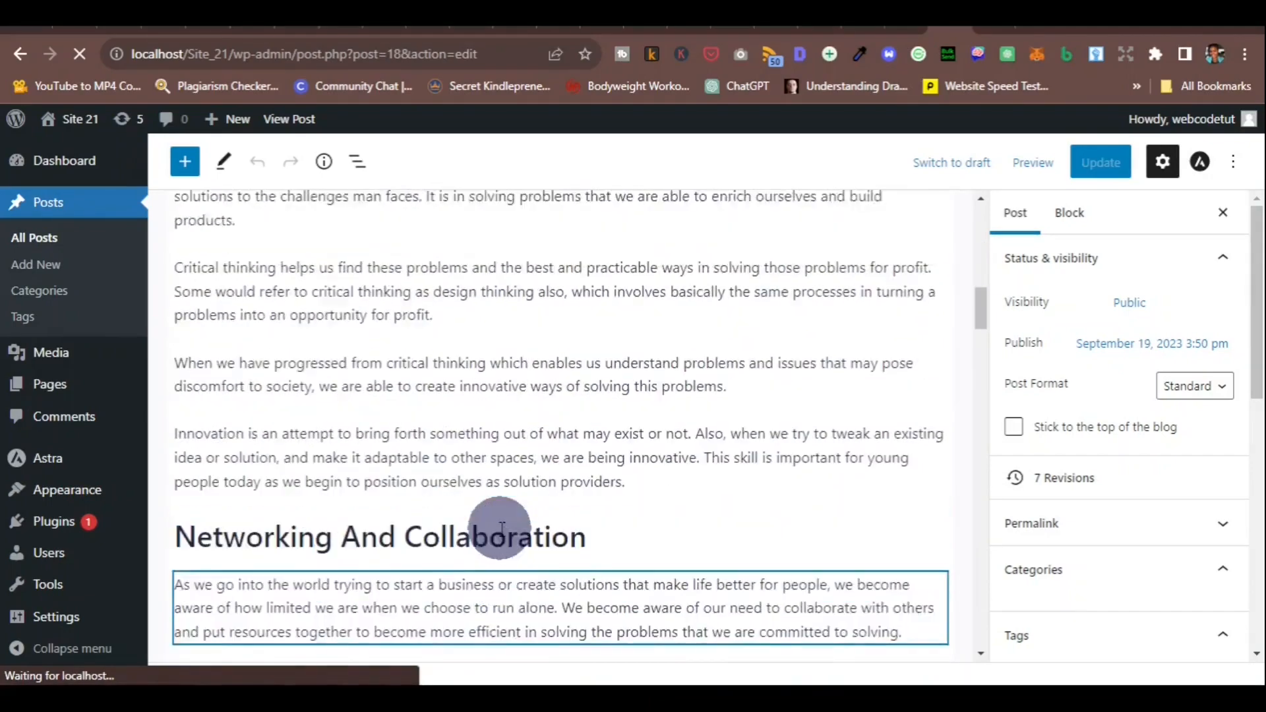
scroll(502, 528, "down", 10)
scroll(500, 514, "down", 10)
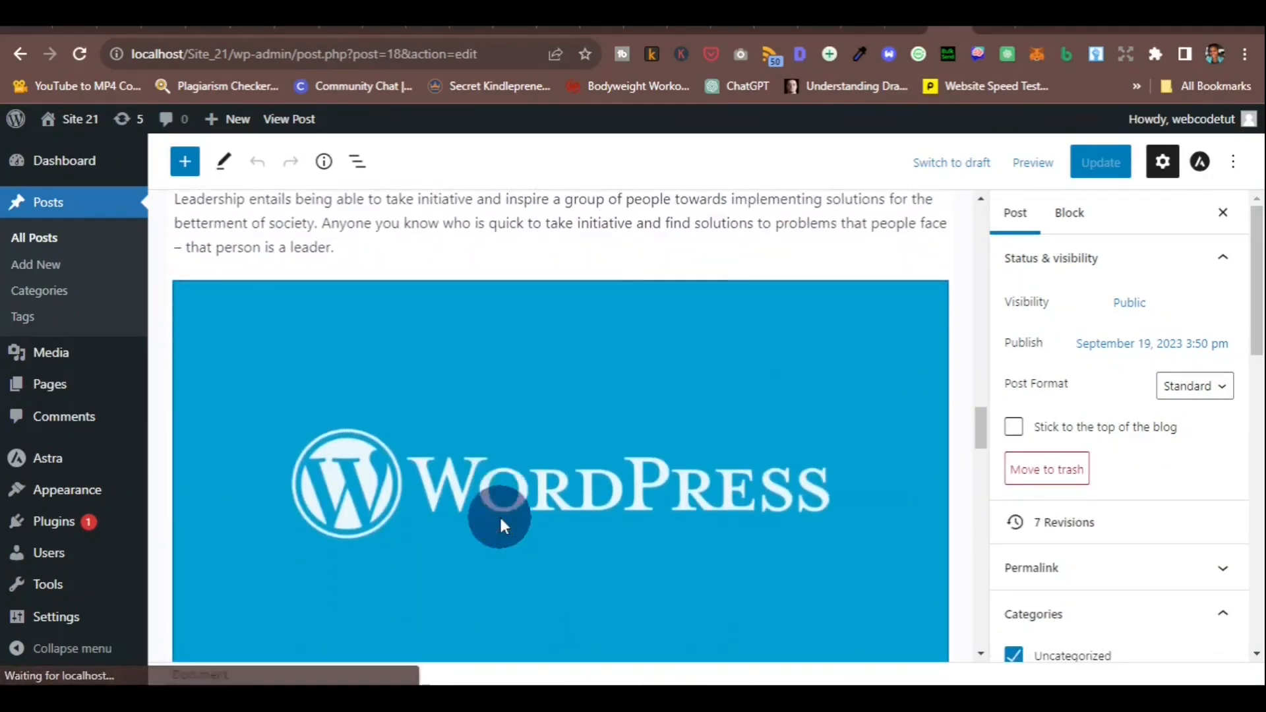
scroll(501, 518, "up", 5)
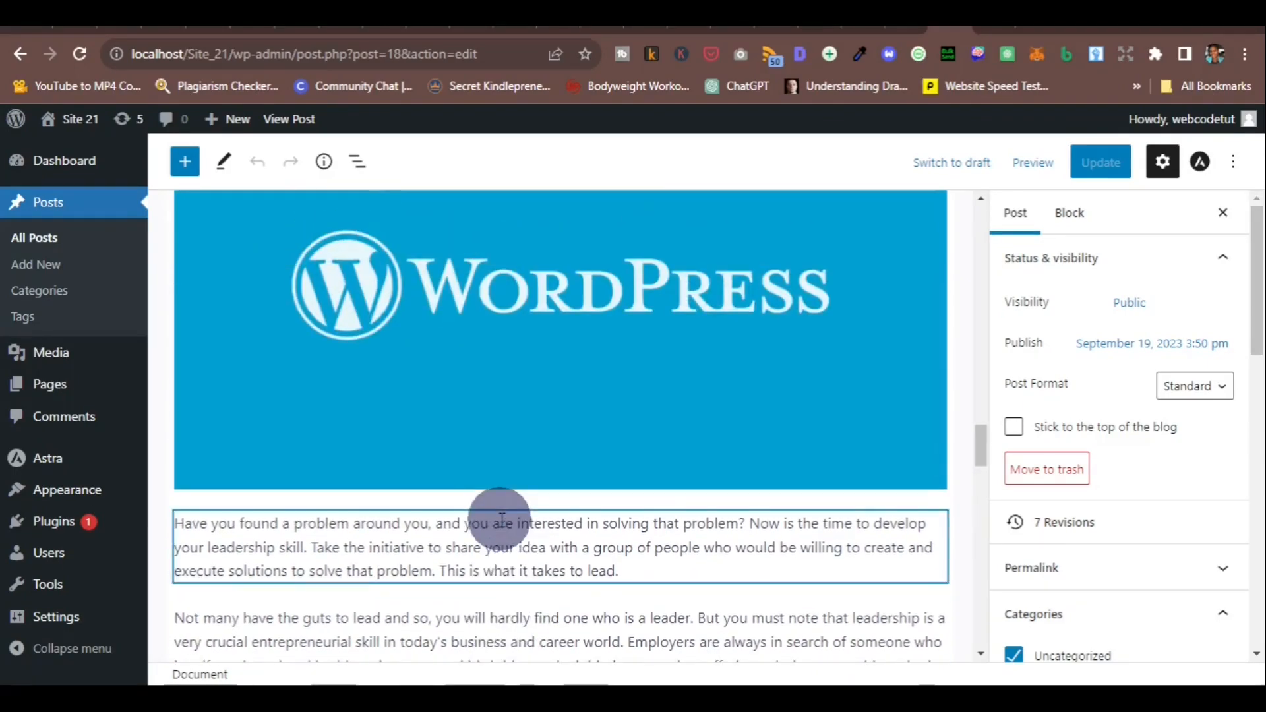
scroll(502, 519, "down", 10)
scroll(502, 520, "up", 2)
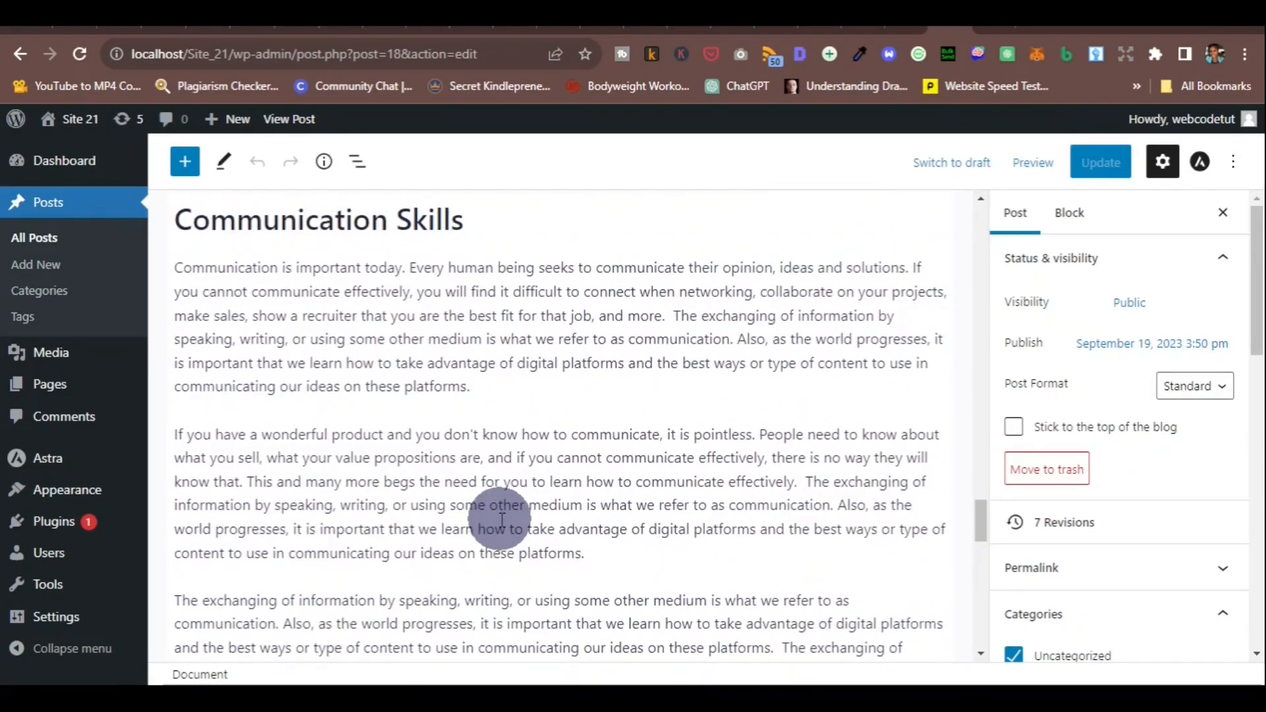
scroll(501, 519, "down", 5)
scroll(502, 520, "up", 5)
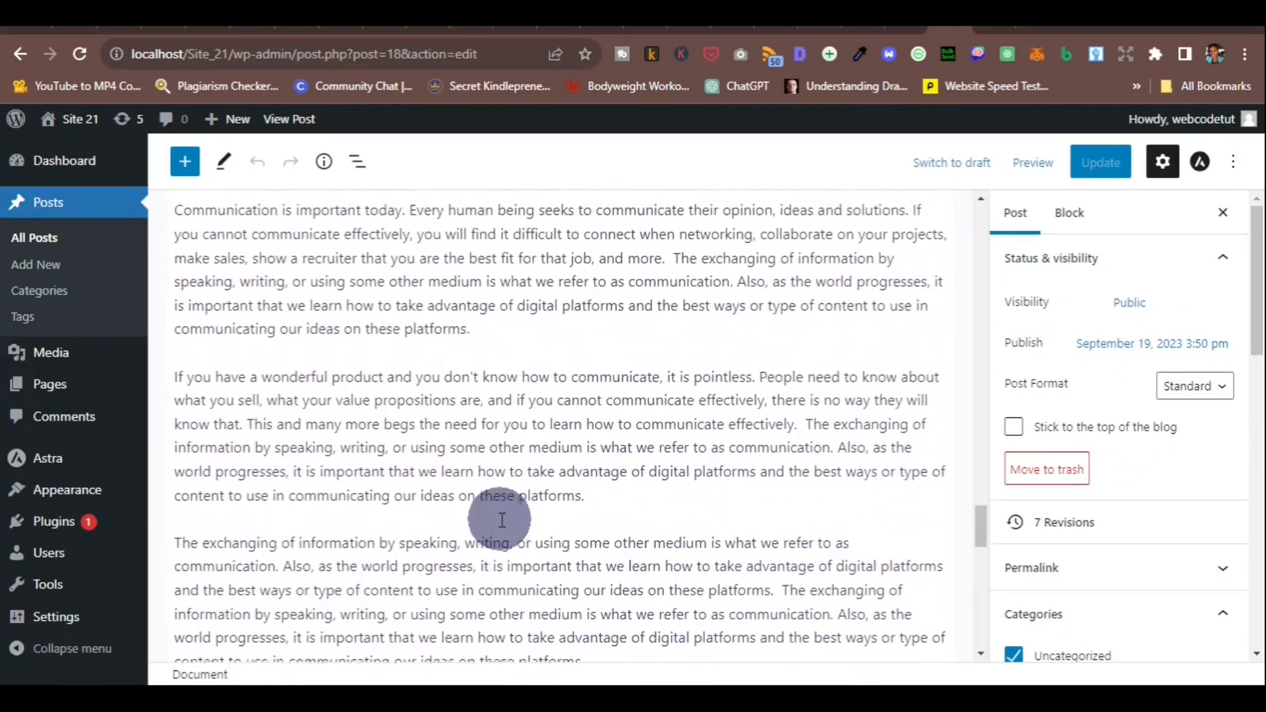
Set the HTML anchor of the first paragraph under Communication Skills to "justified"
left_click(526, 395)
left_click(526, 397)
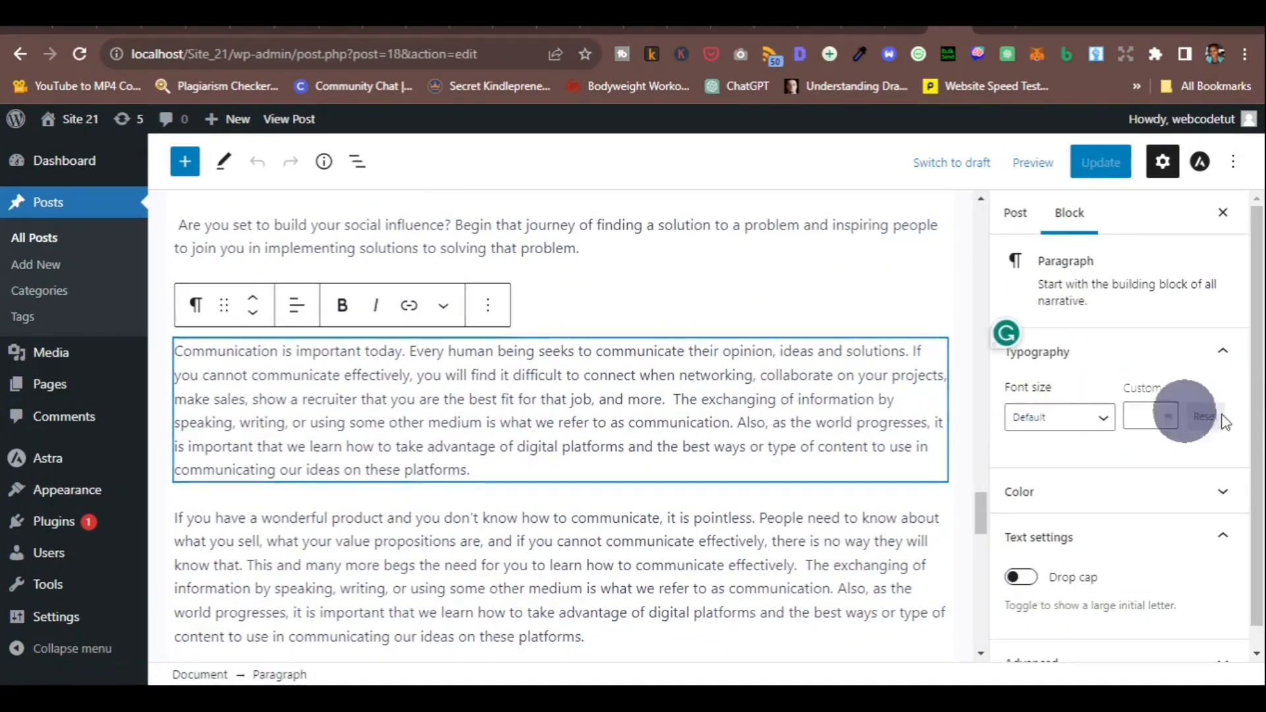
left_click_drag(1257, 404, 1260, 425)
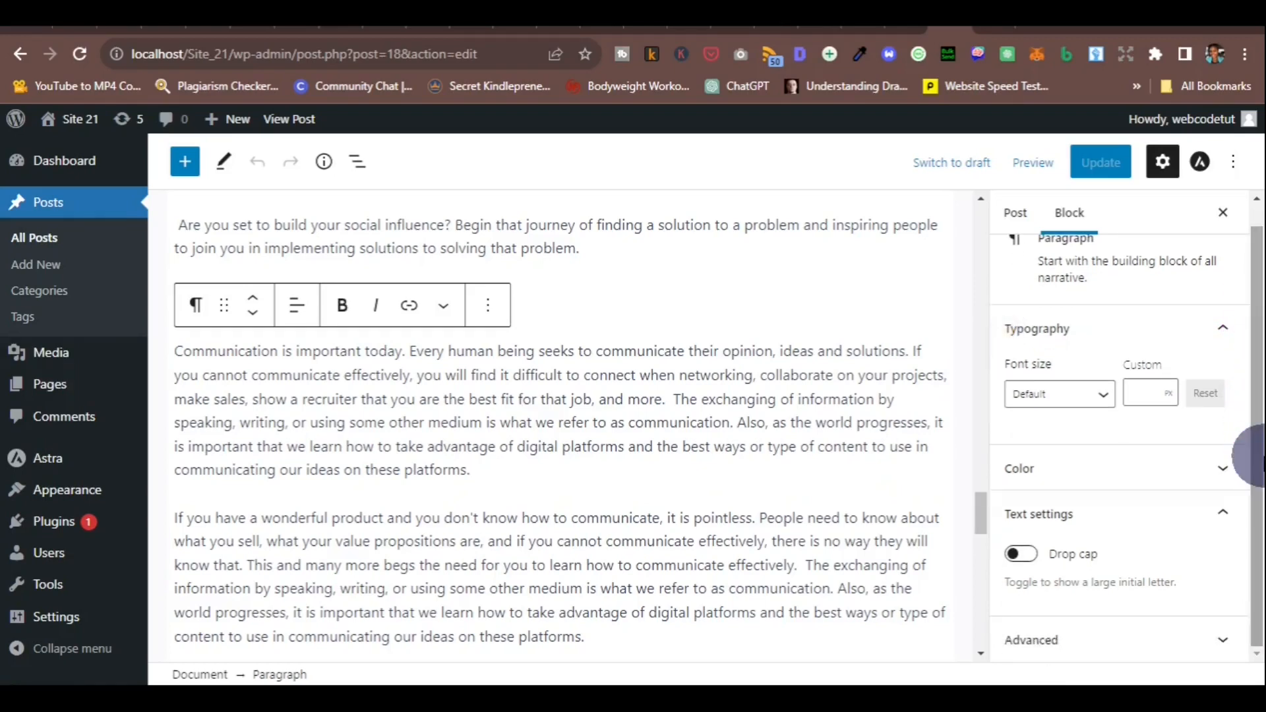
left_click(1221, 643)
left_click_drag(1261, 428, 1253, 581)
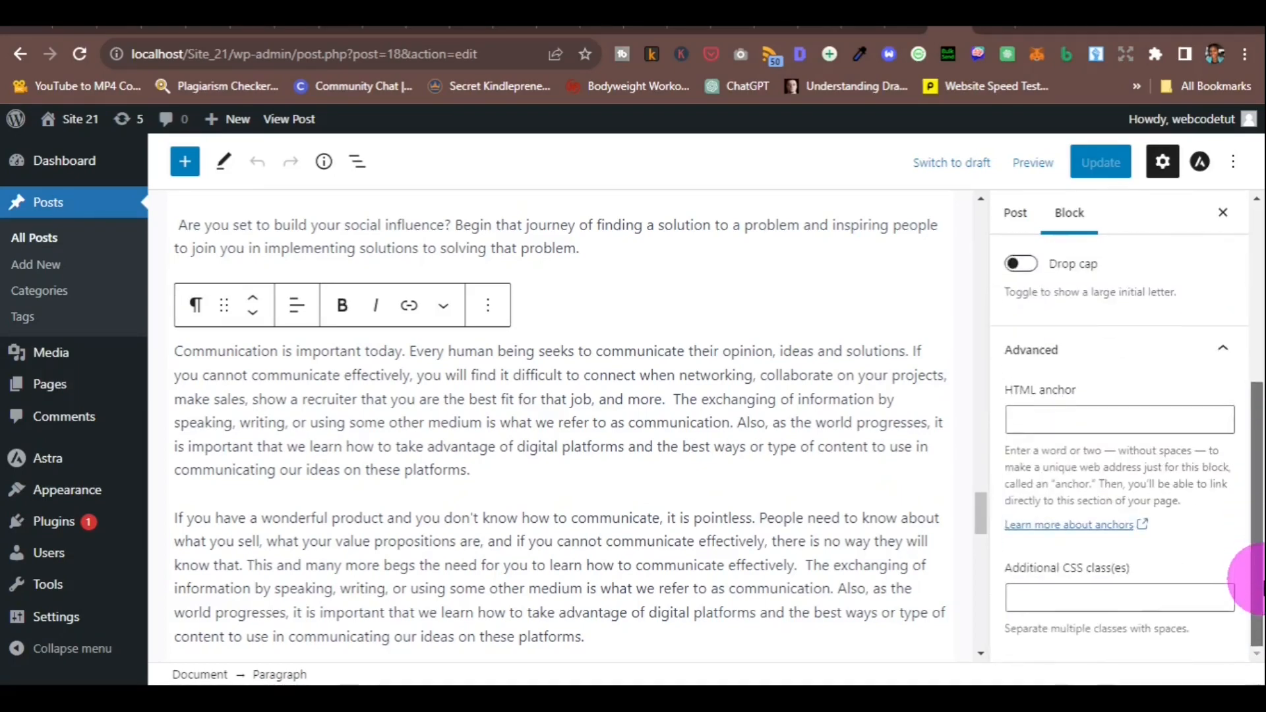
left_click(1110, 414)
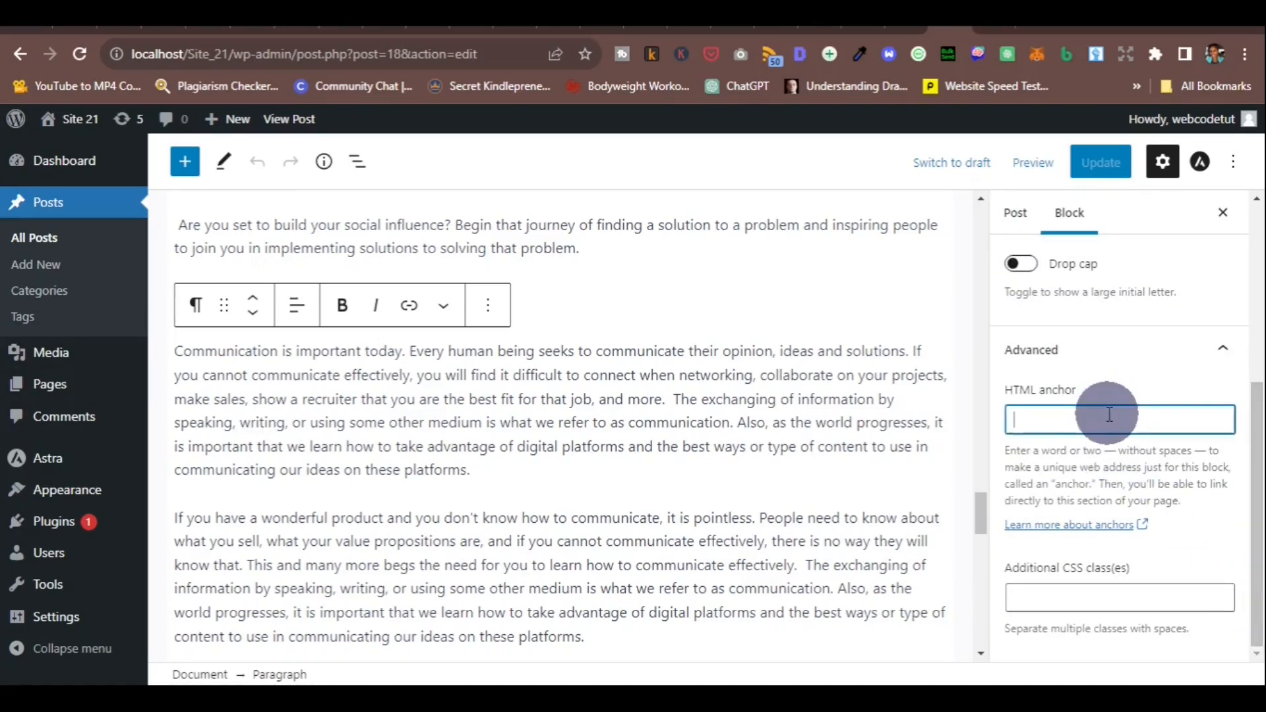
type("justified")
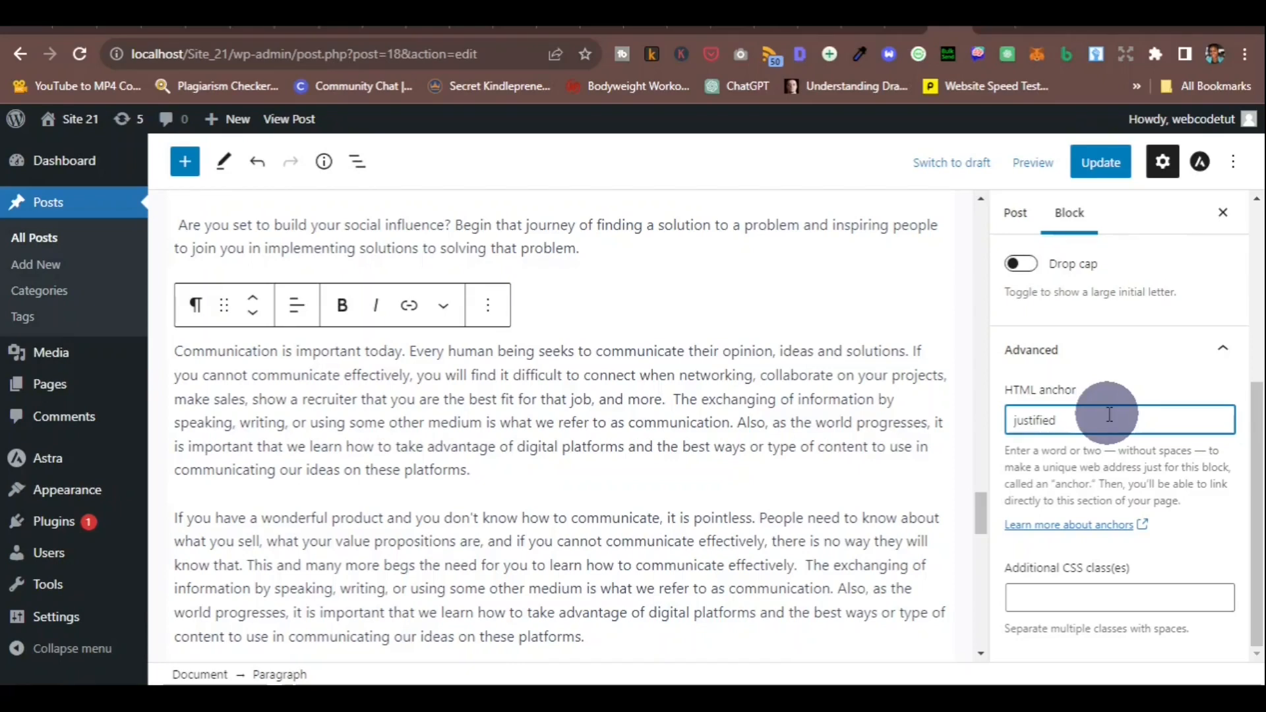
Give the second paragraph under Communication Skills, starting "If you have a wonderful product", the same HTML anchor "justified"
key("ctrl+a")
left_click(791, 531)
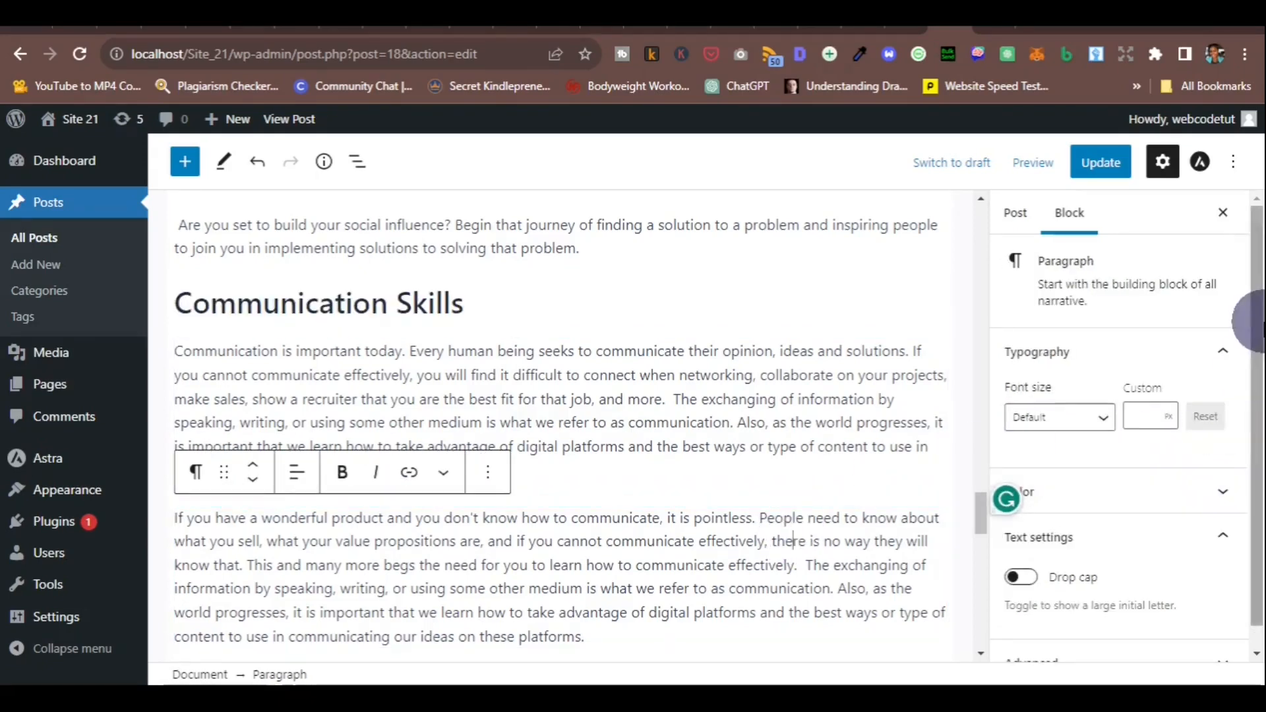
left_click_drag(1253, 317, 1257, 454)
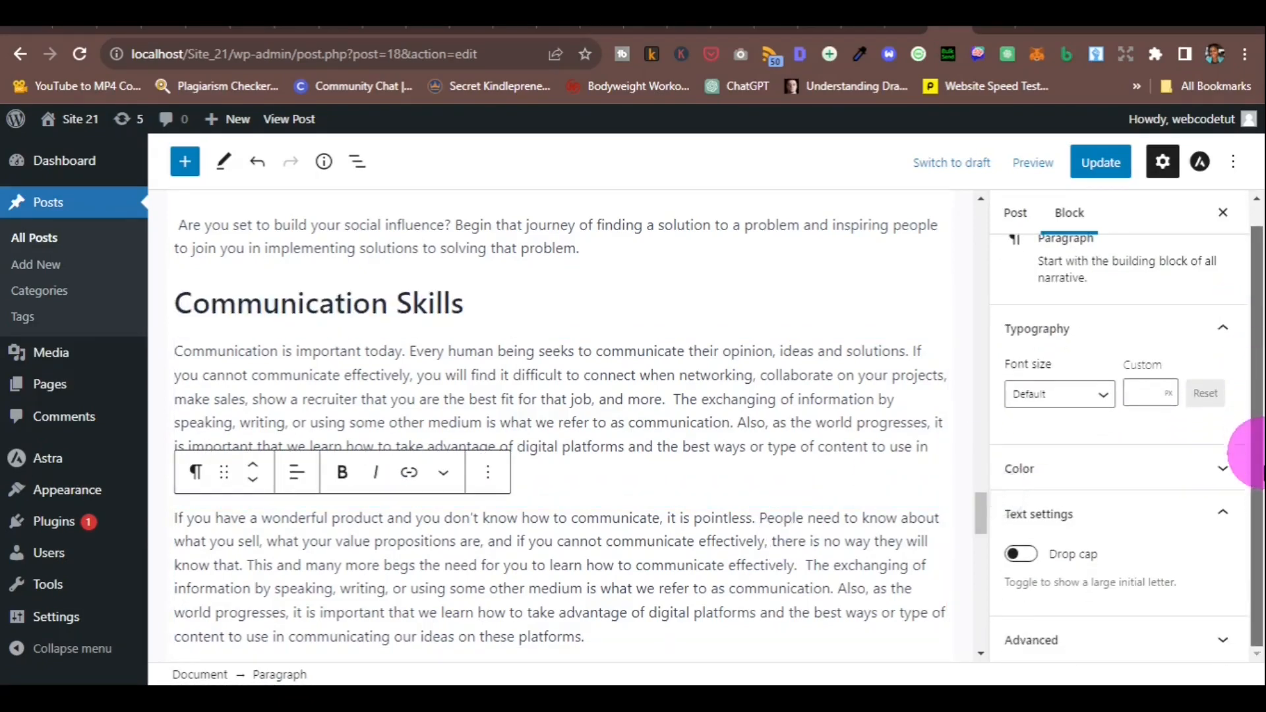
left_click(1169, 641)
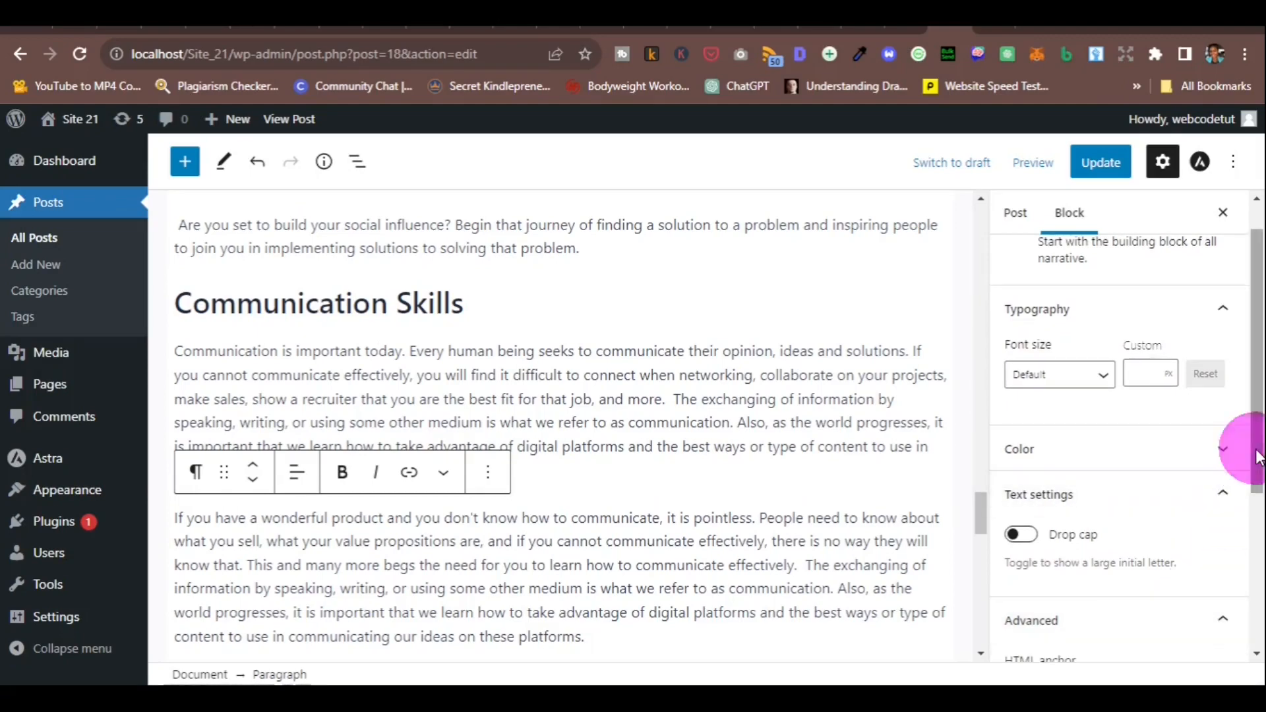
left_click_drag(1252, 452, 1253, 565)
left_click(1158, 475)
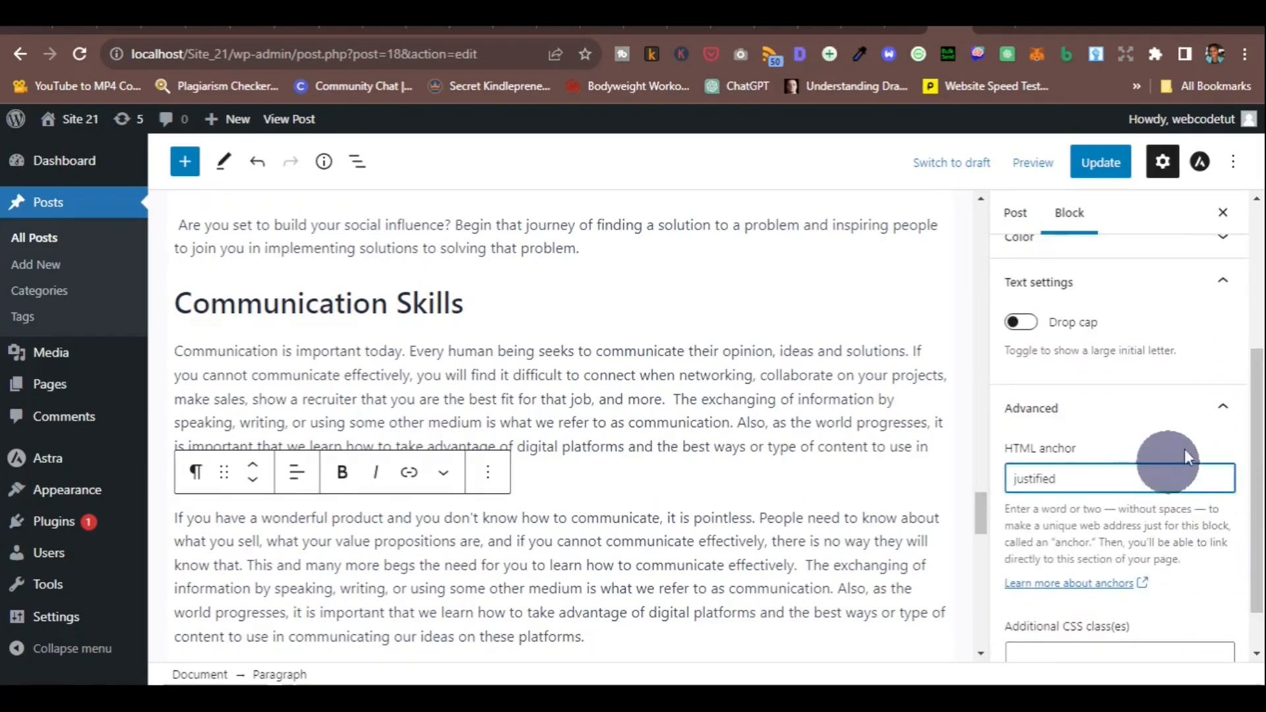
left_click_drag(1252, 419, 1253, 478)
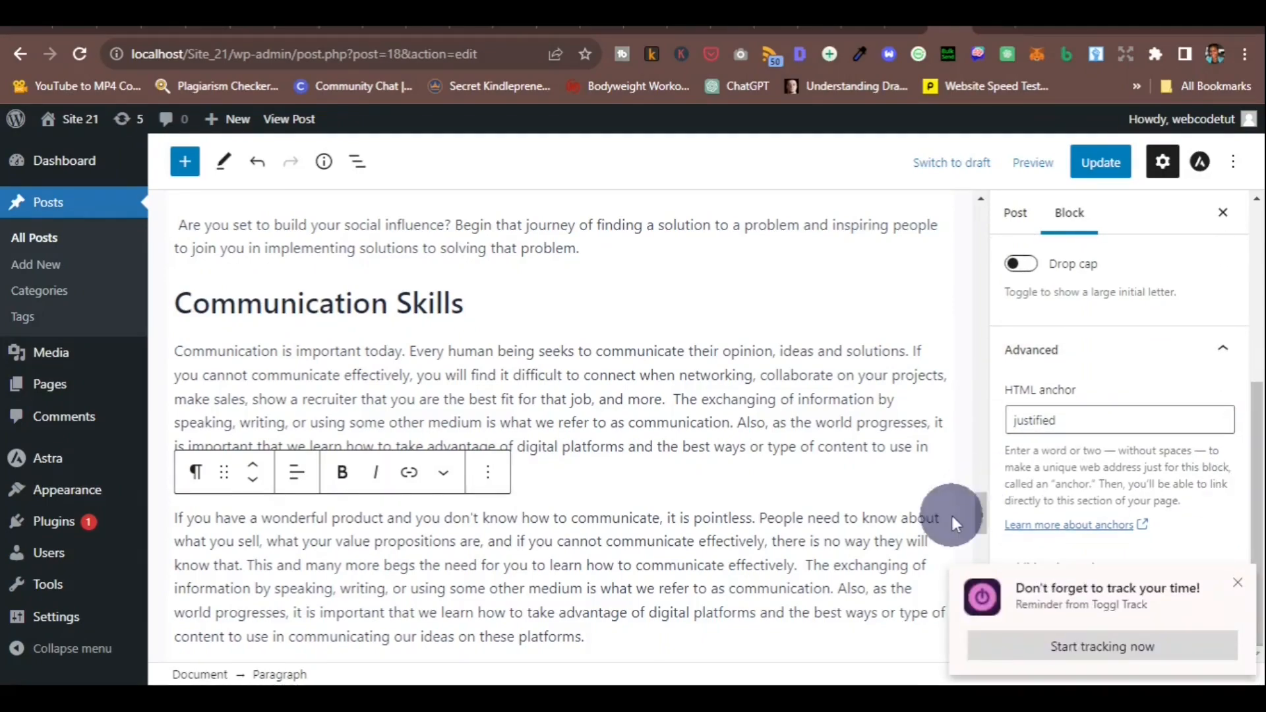
Set the HTML anchor "justified" on the third Communication Skills paragraph, starting "The exchanging of information", and update the post
left_click_drag(979, 512, 976, 532)
left_click(848, 480)
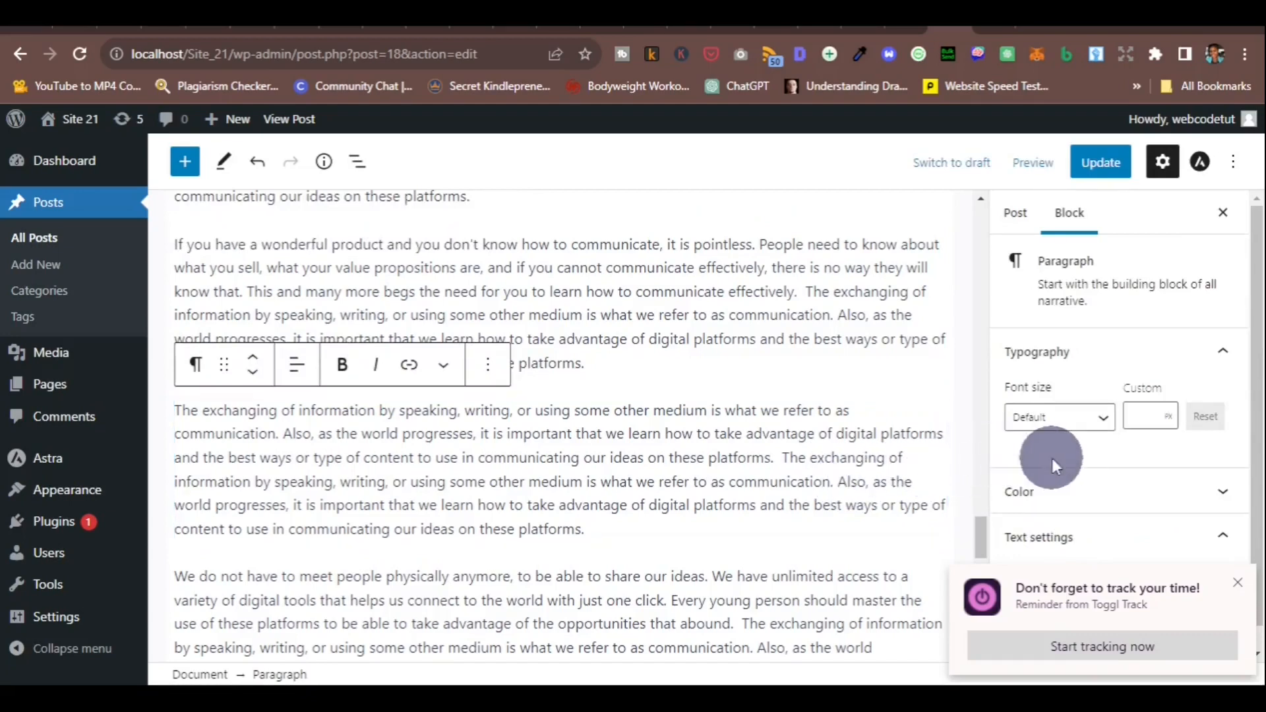
left_click_drag(1259, 366, 1261, 499)
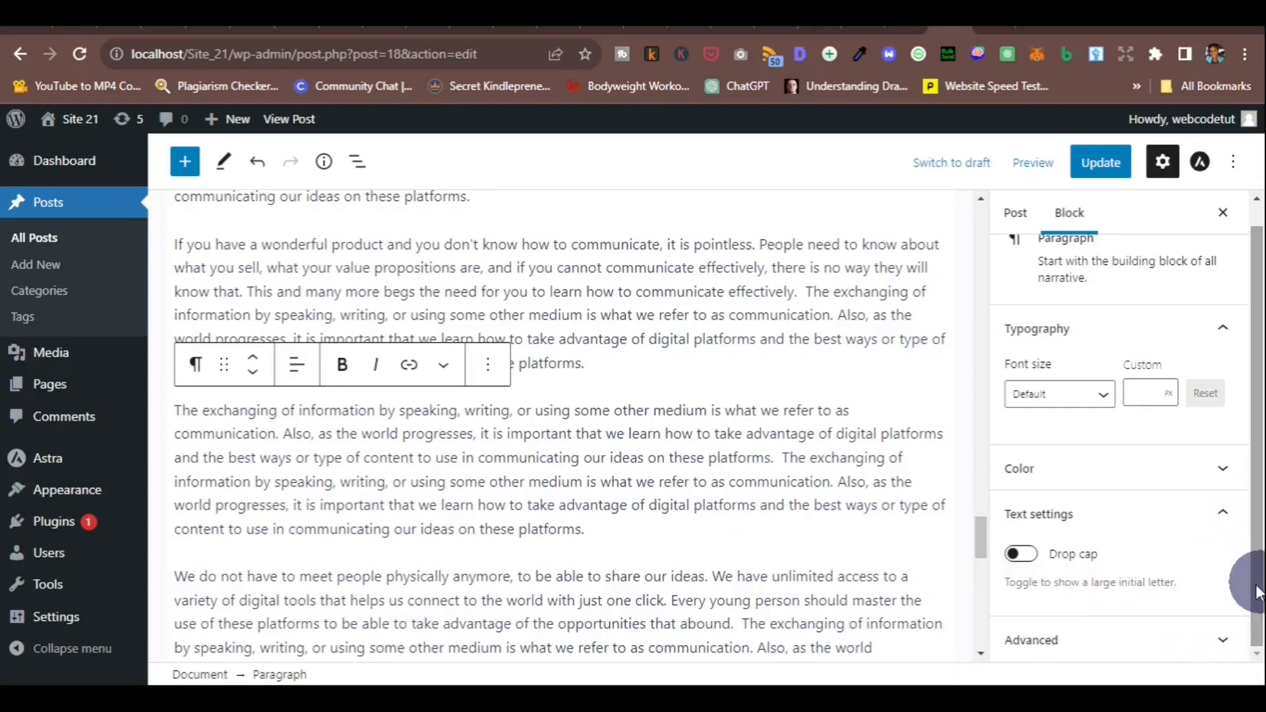
left_click(1220, 643)
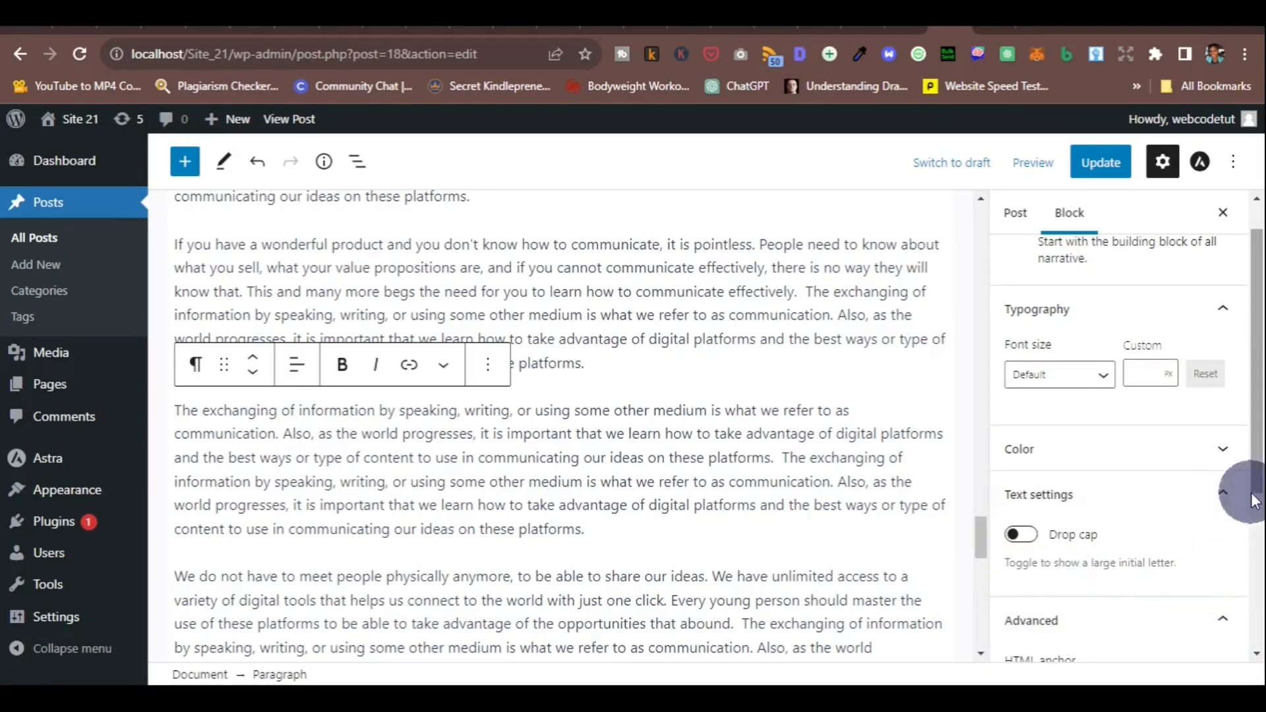
left_click_drag(1261, 475, 1255, 602)
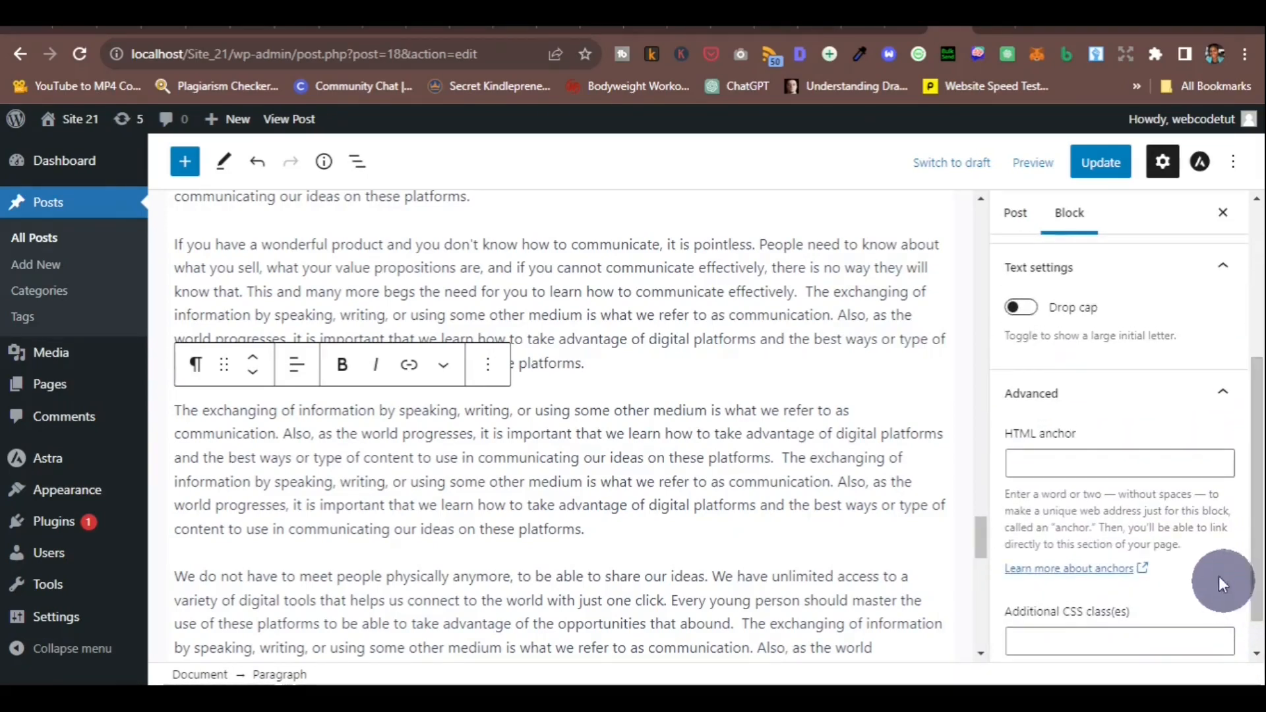
left_click(1155, 471)
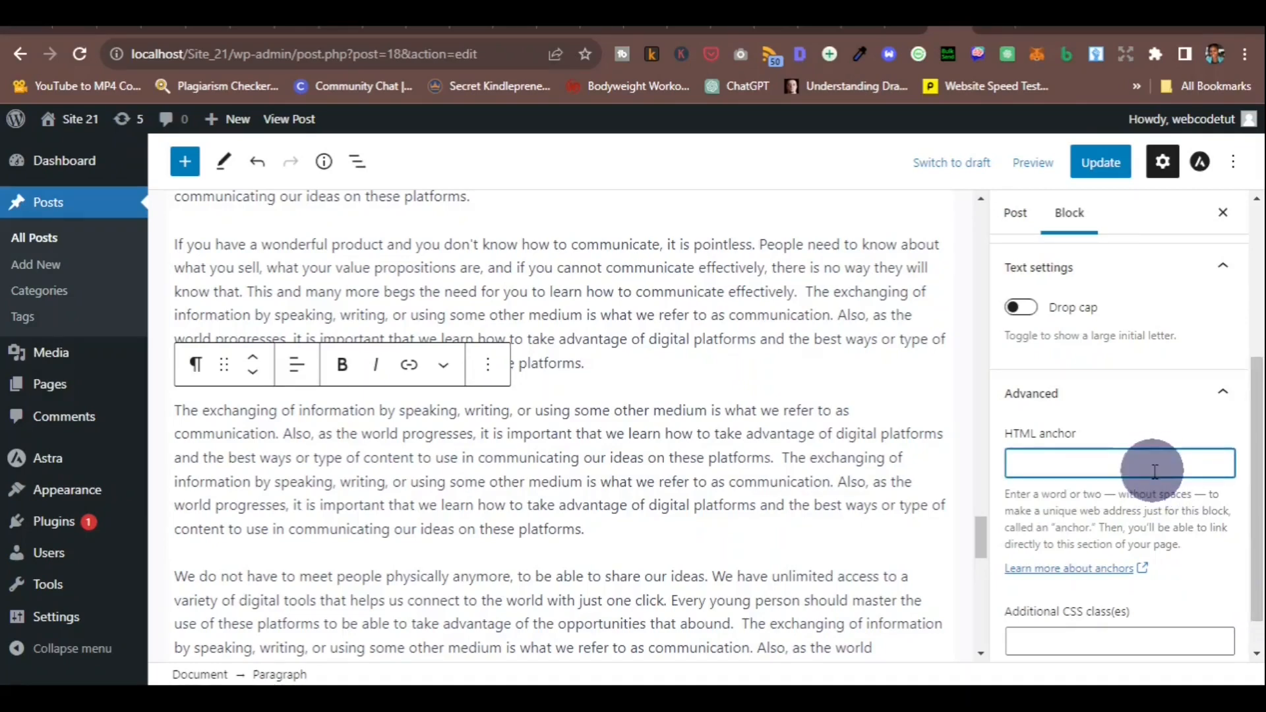
type("justified")
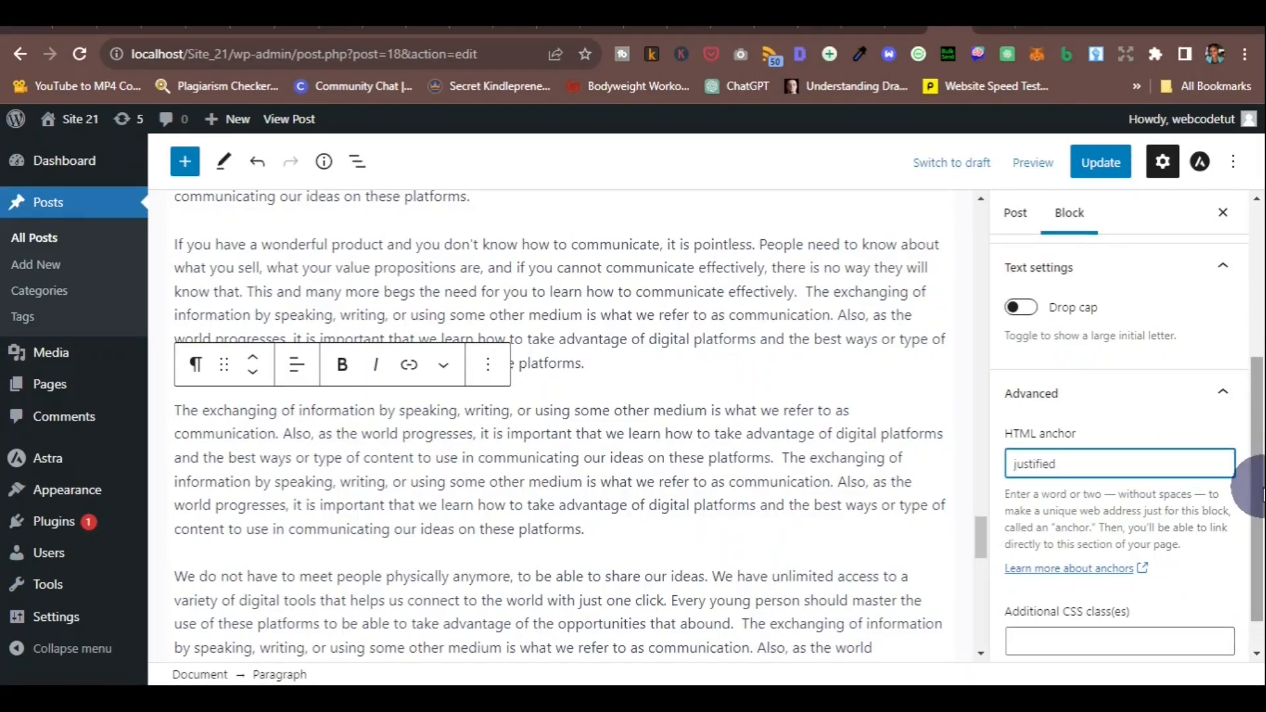
left_click_drag(1260, 489, 1261, 526)
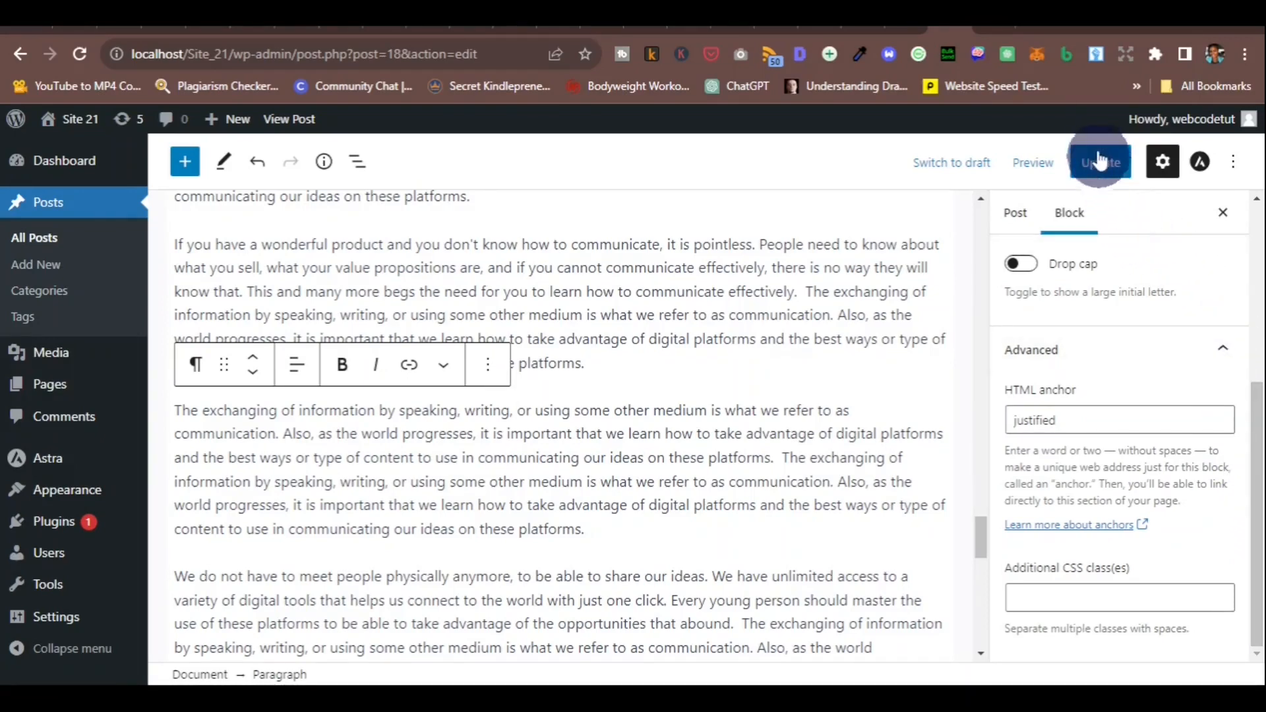
left_click(1100, 170)
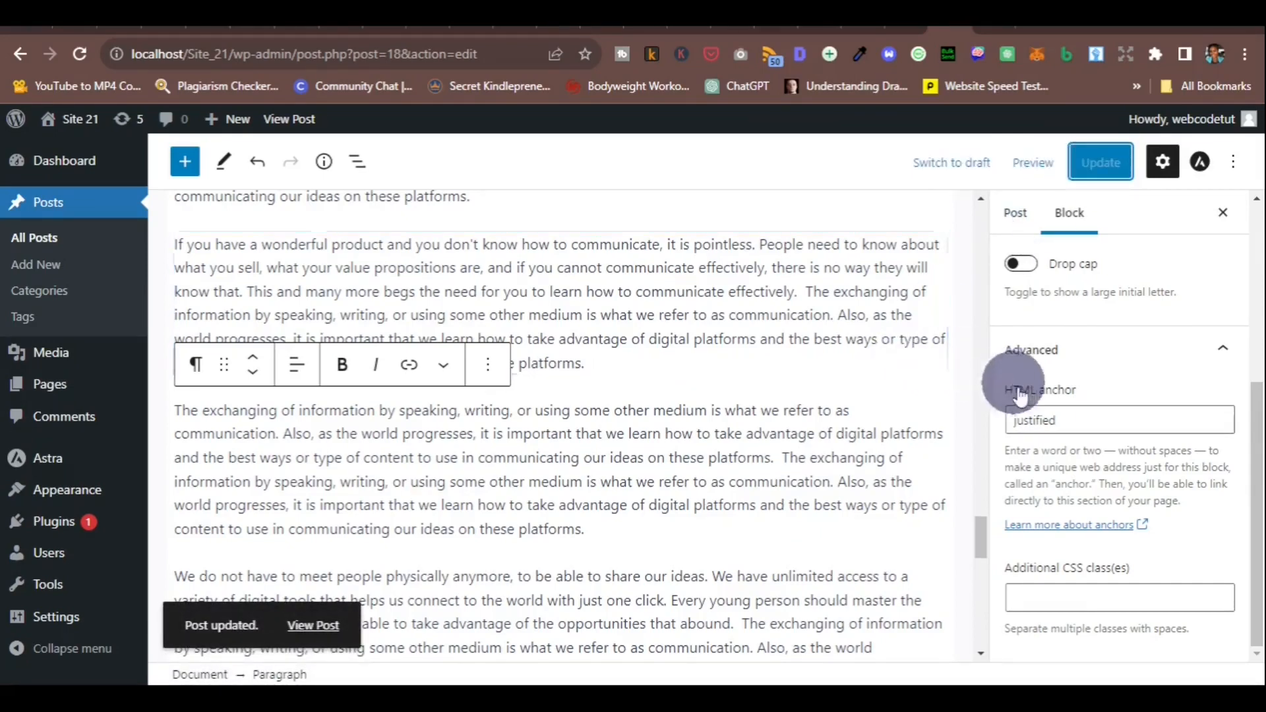
Select the anchor text "justified", switch to File Explorer and open style.css in Site_21's wp-content/themes/astra-webcodetut folder
left_click(1068, 417)
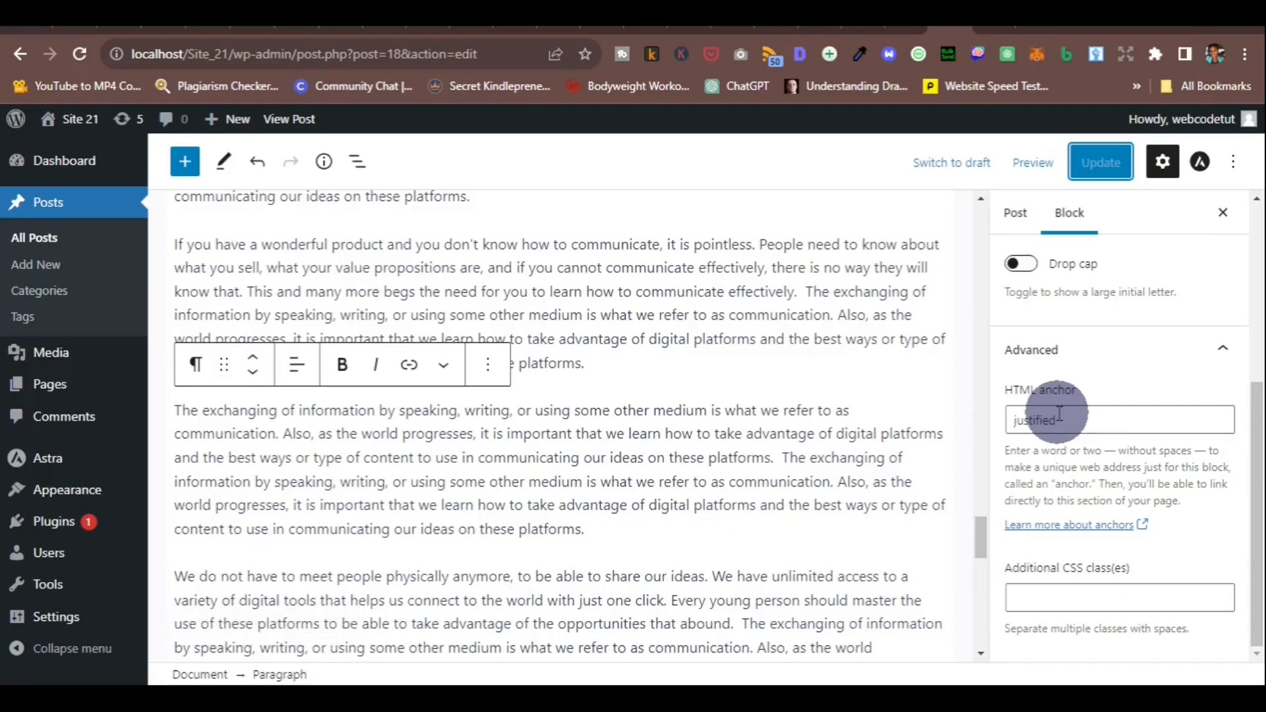
left_click_drag(1056, 420, 1012, 422)
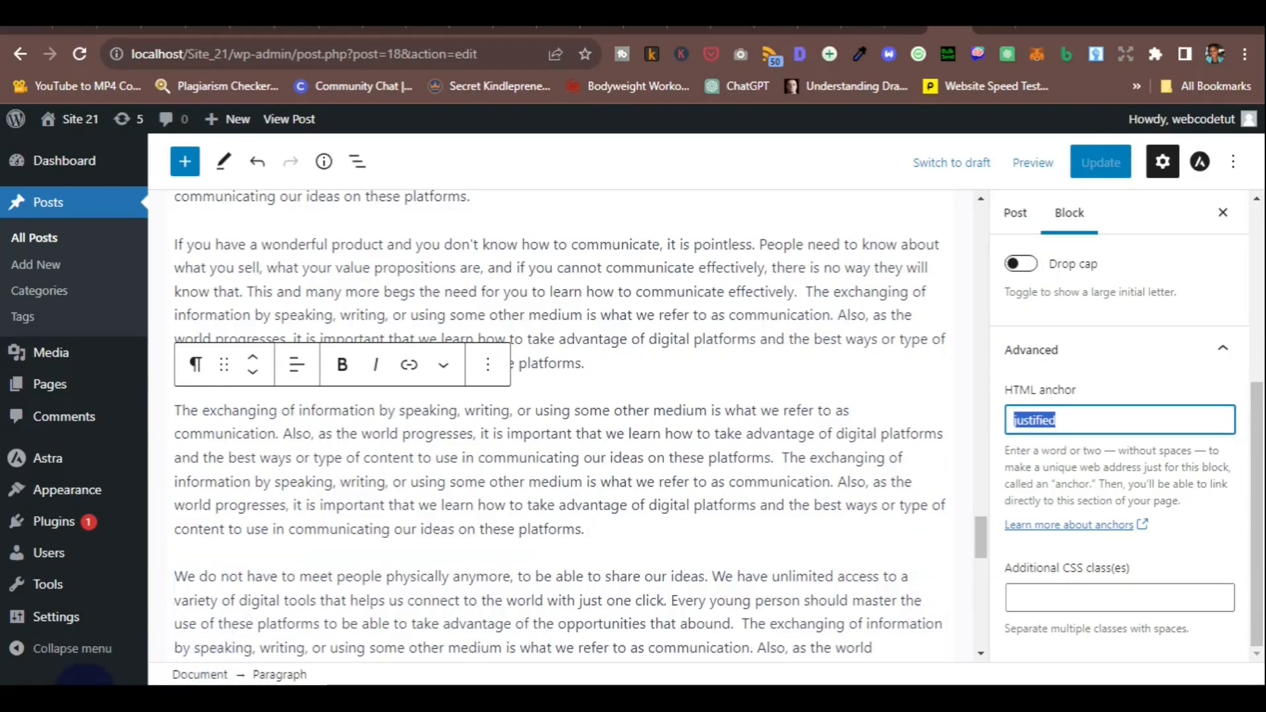
left_click(85, 697)
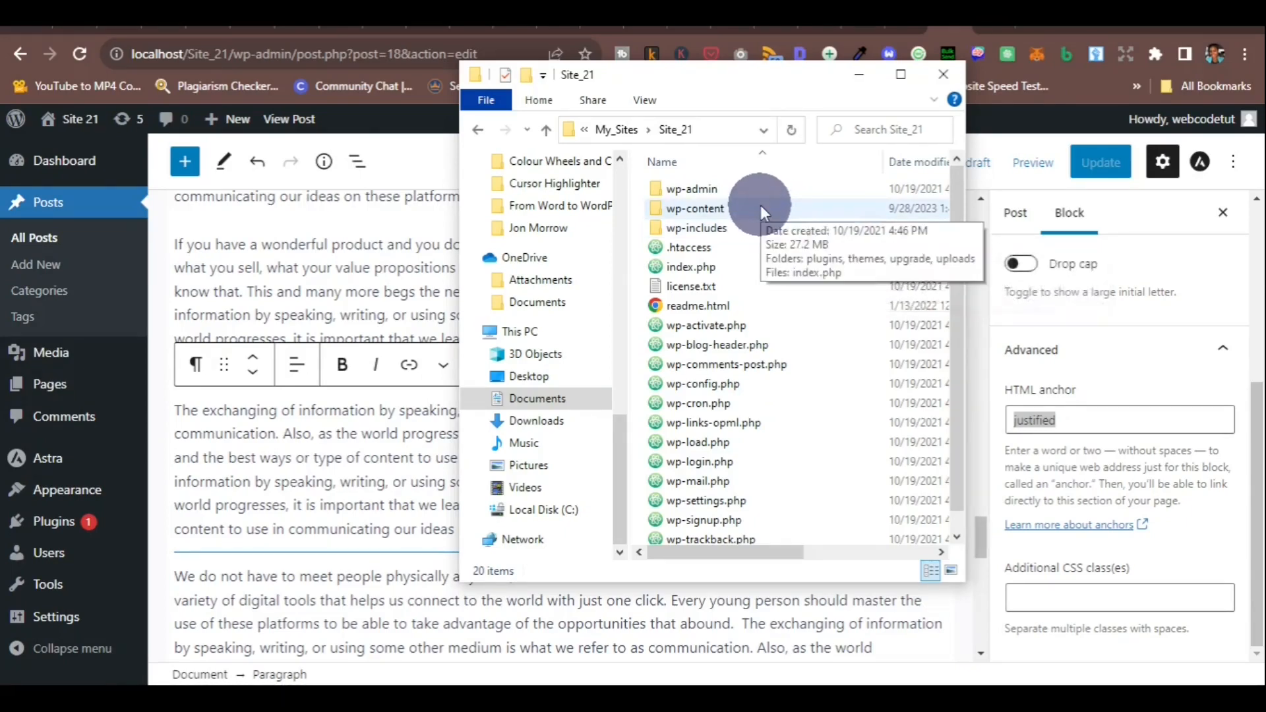
double_click(714, 211)
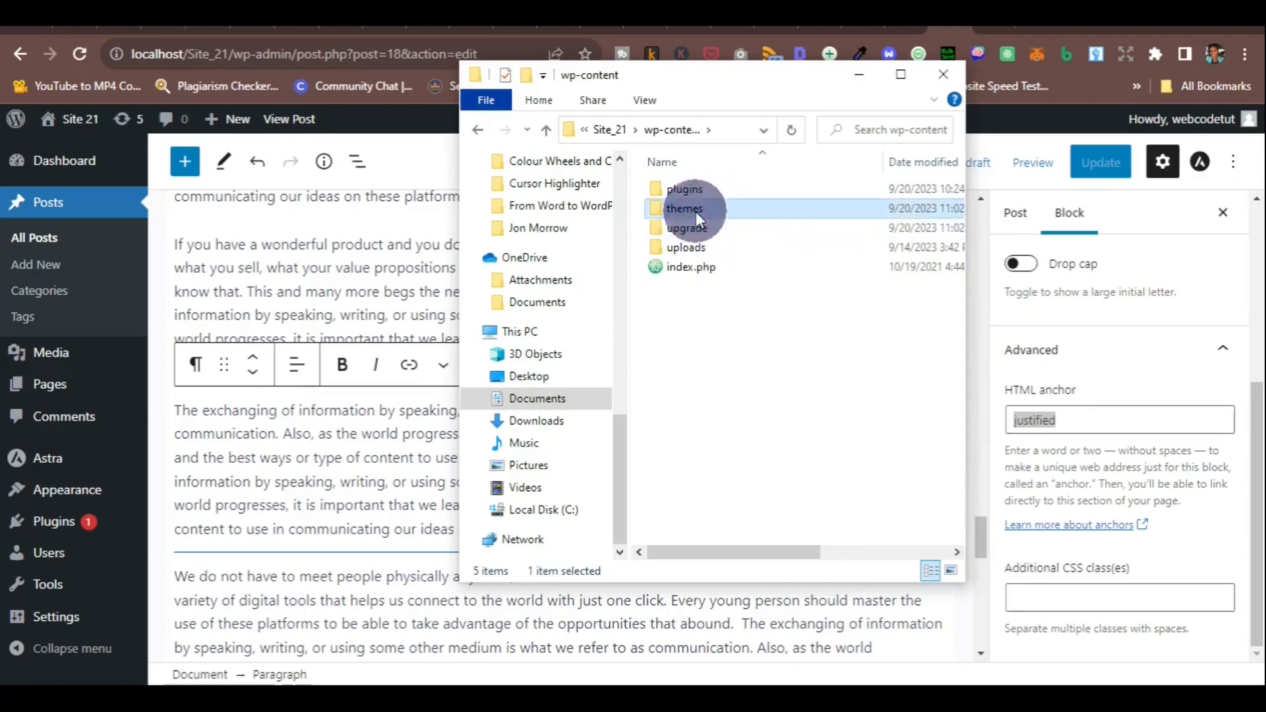
double_click(693, 210)
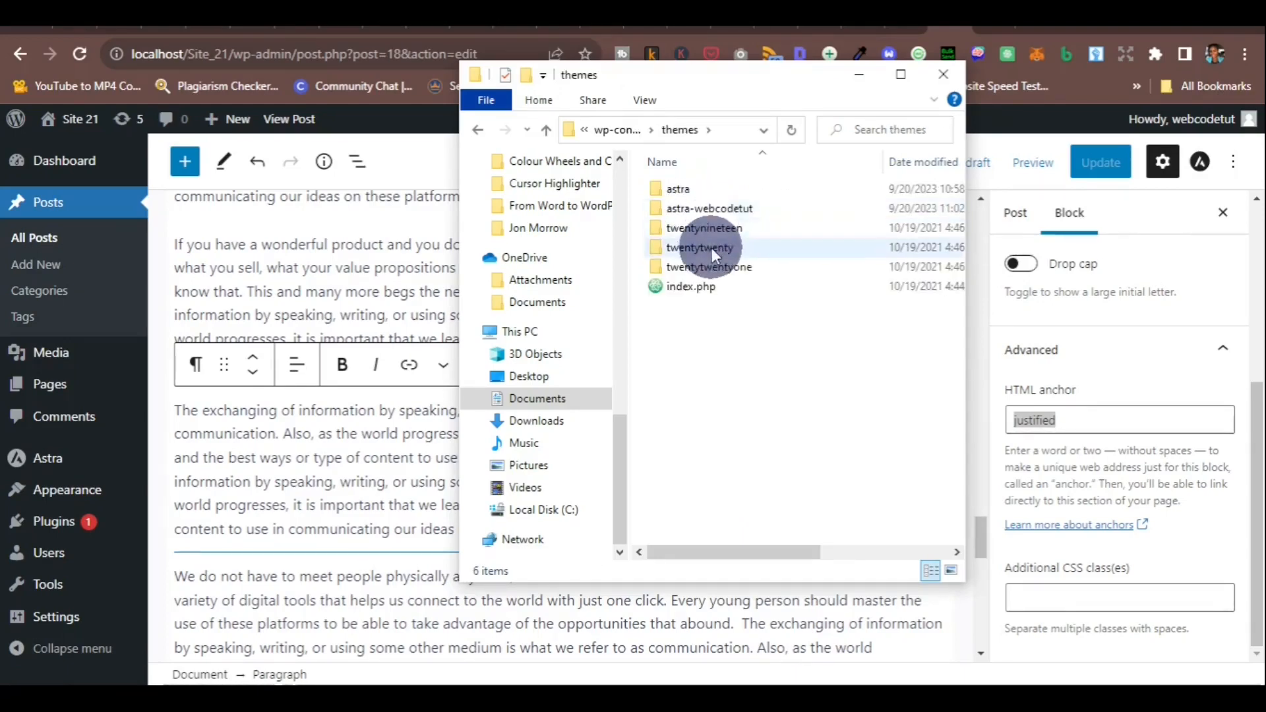
double_click(706, 207)
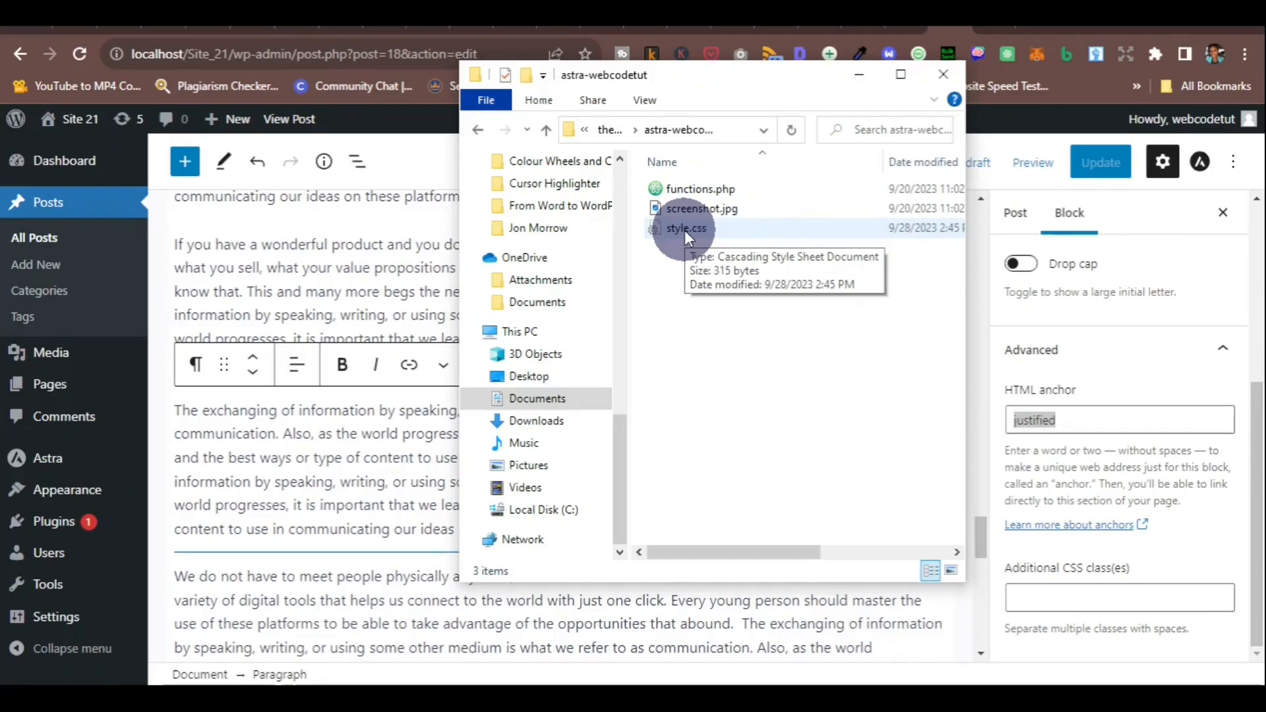
left_click(685, 232)
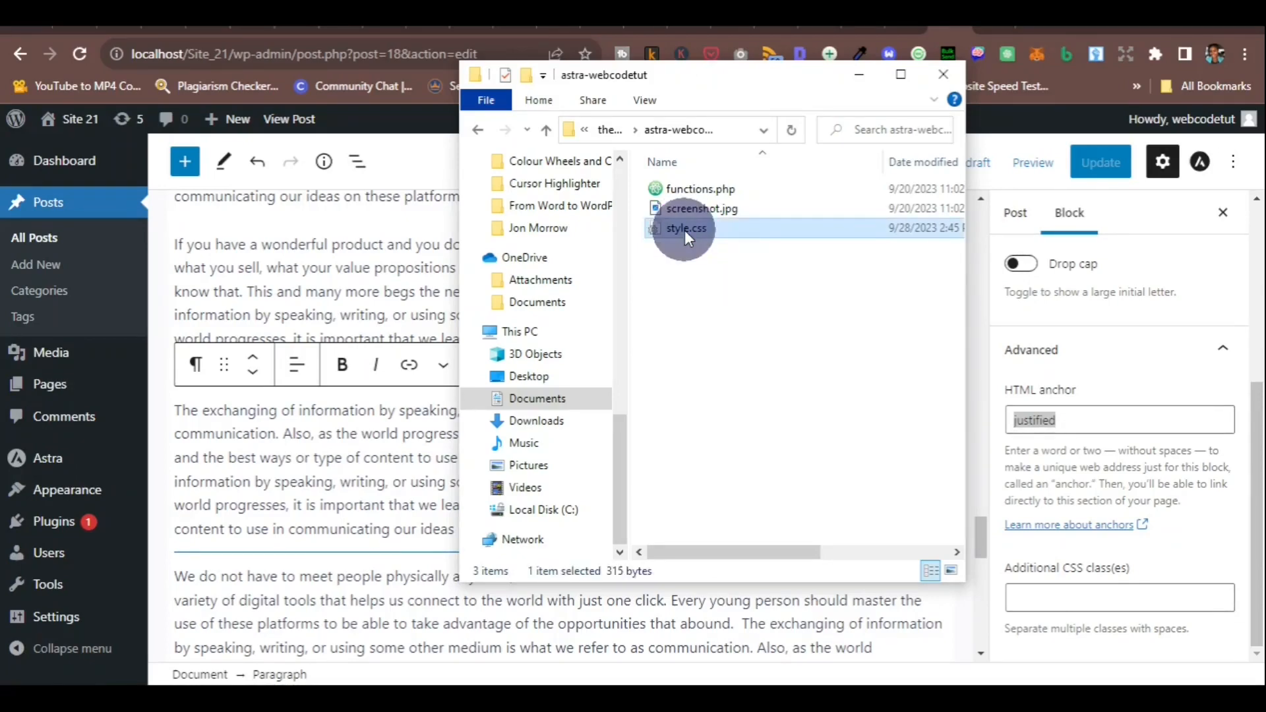
double_click(685, 231)
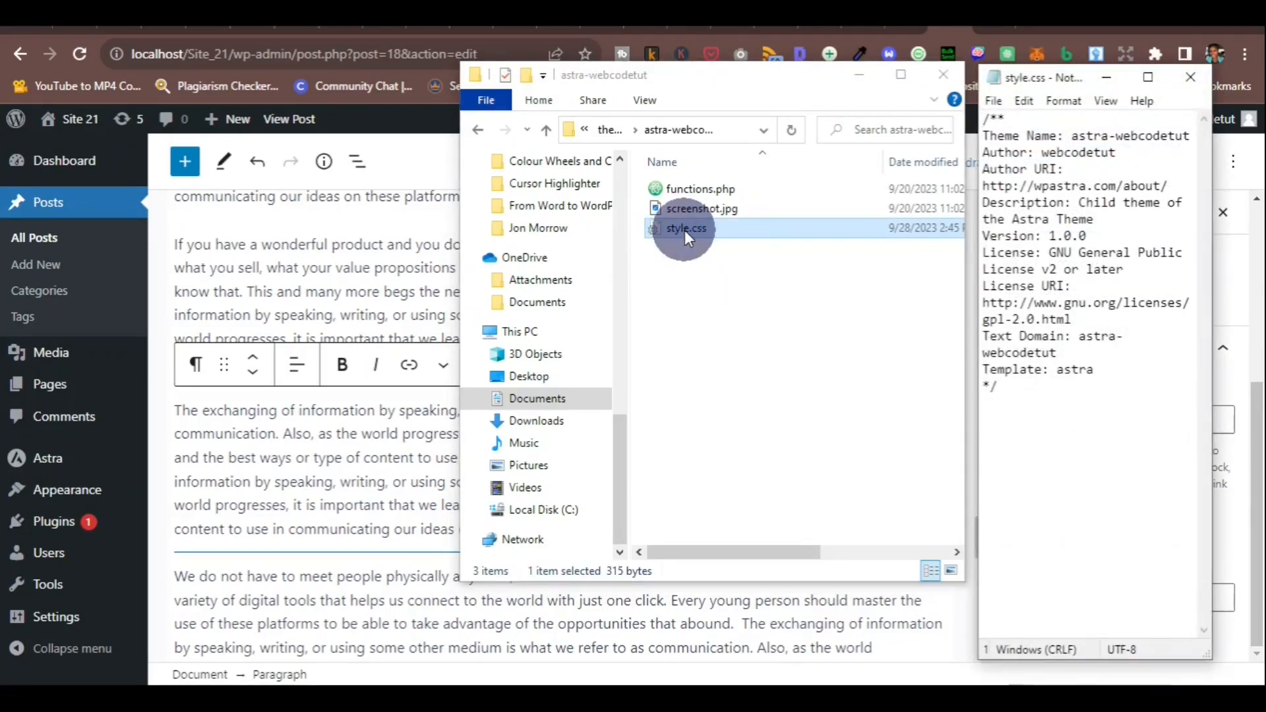
Add a #justified rule with text-align: justify; below the header comment in style.css and save the file
left_click(1028, 462)
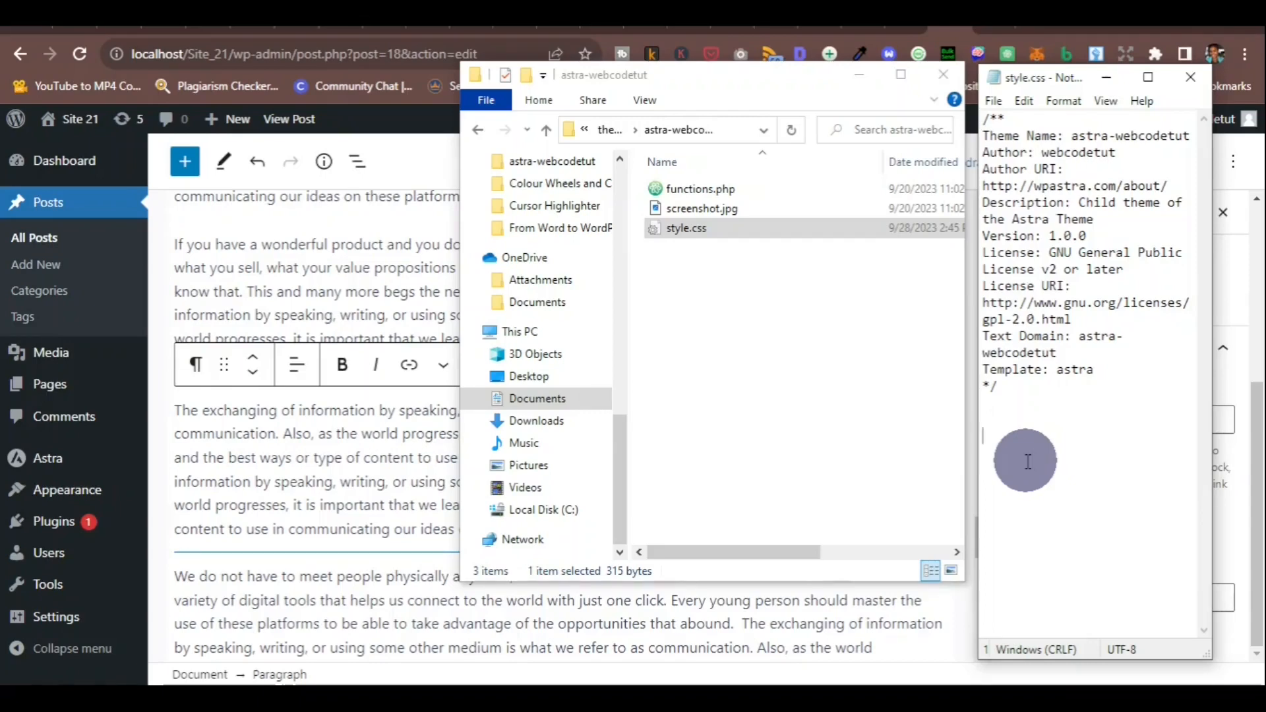
type("#justi")
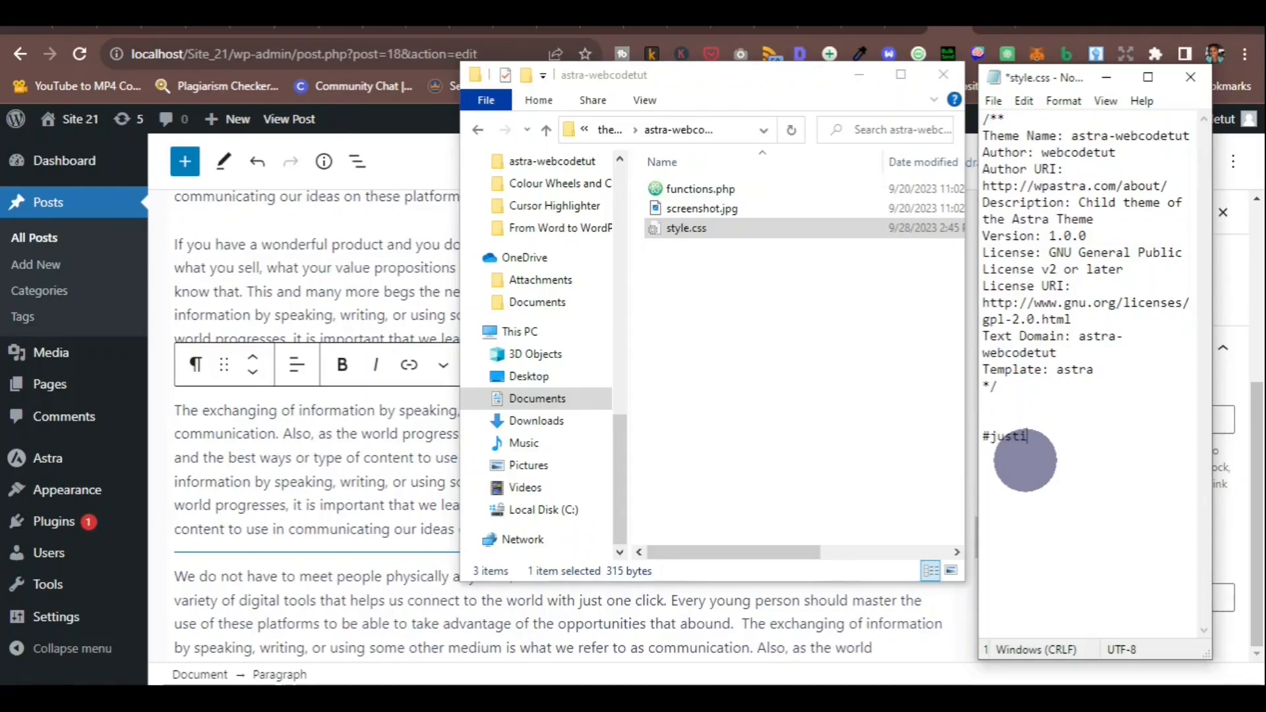
type("fie")
type("t")
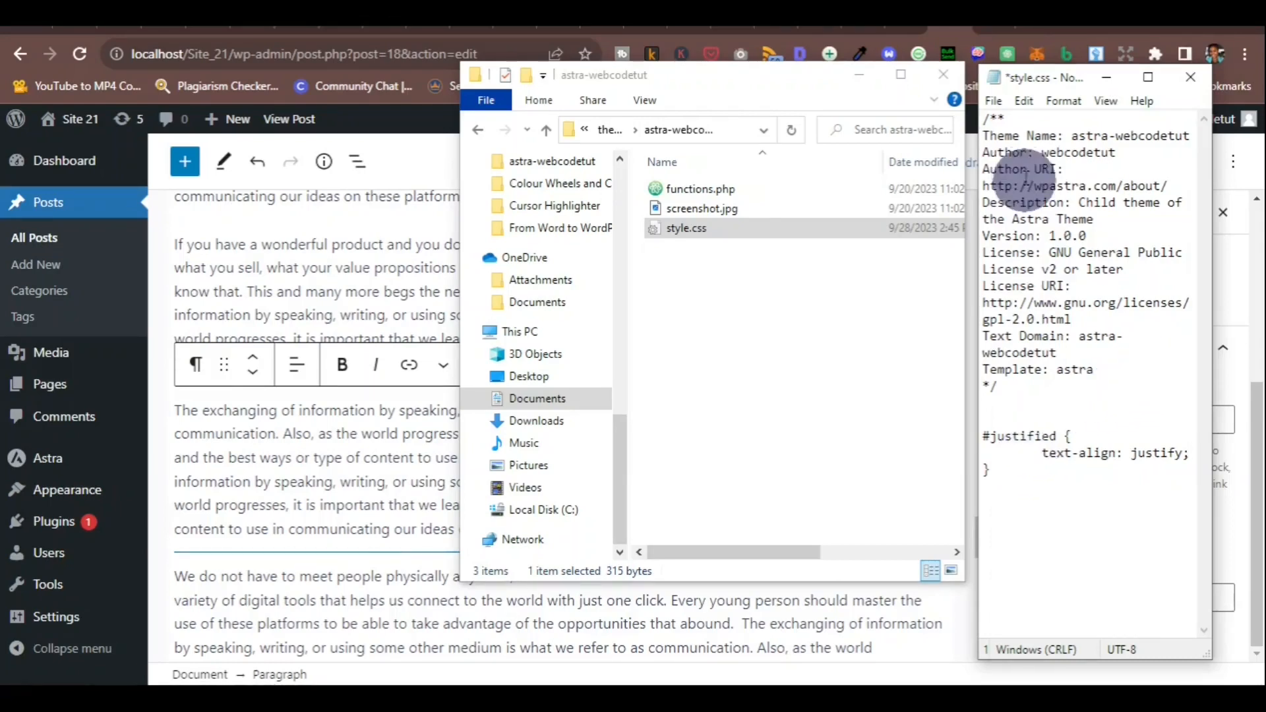
left_click(996, 103)
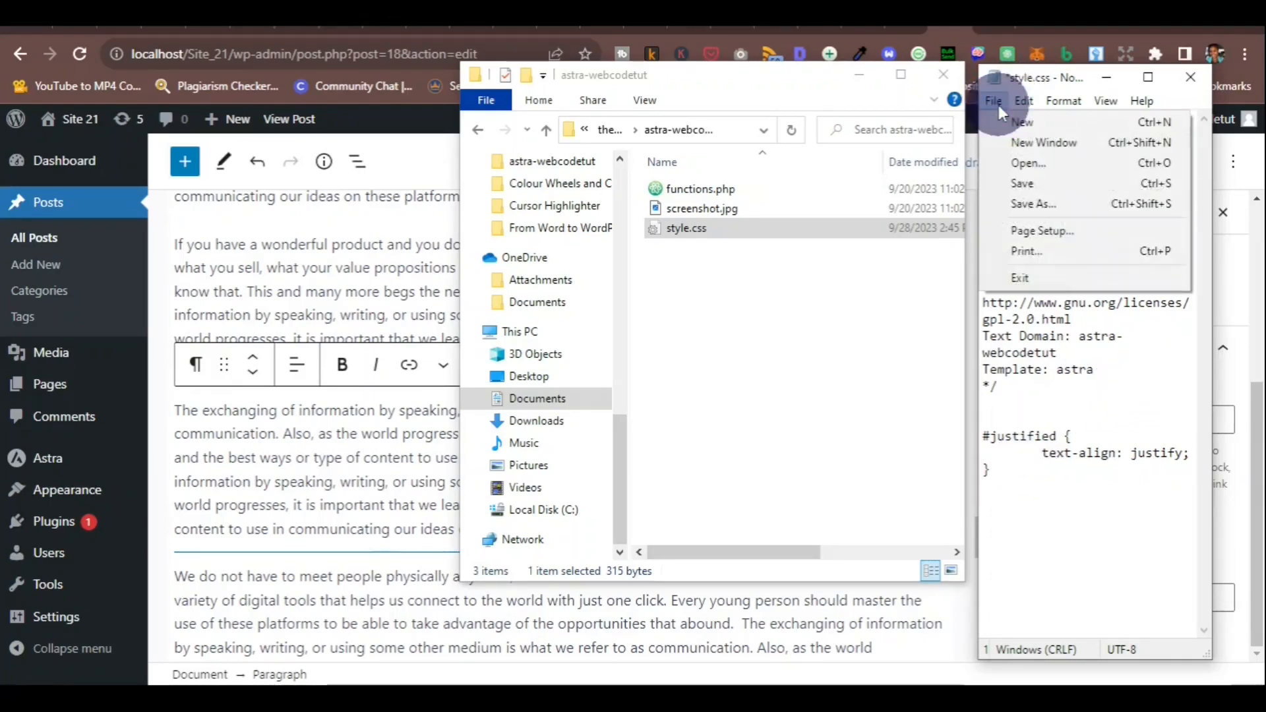
left_click(1023, 182)
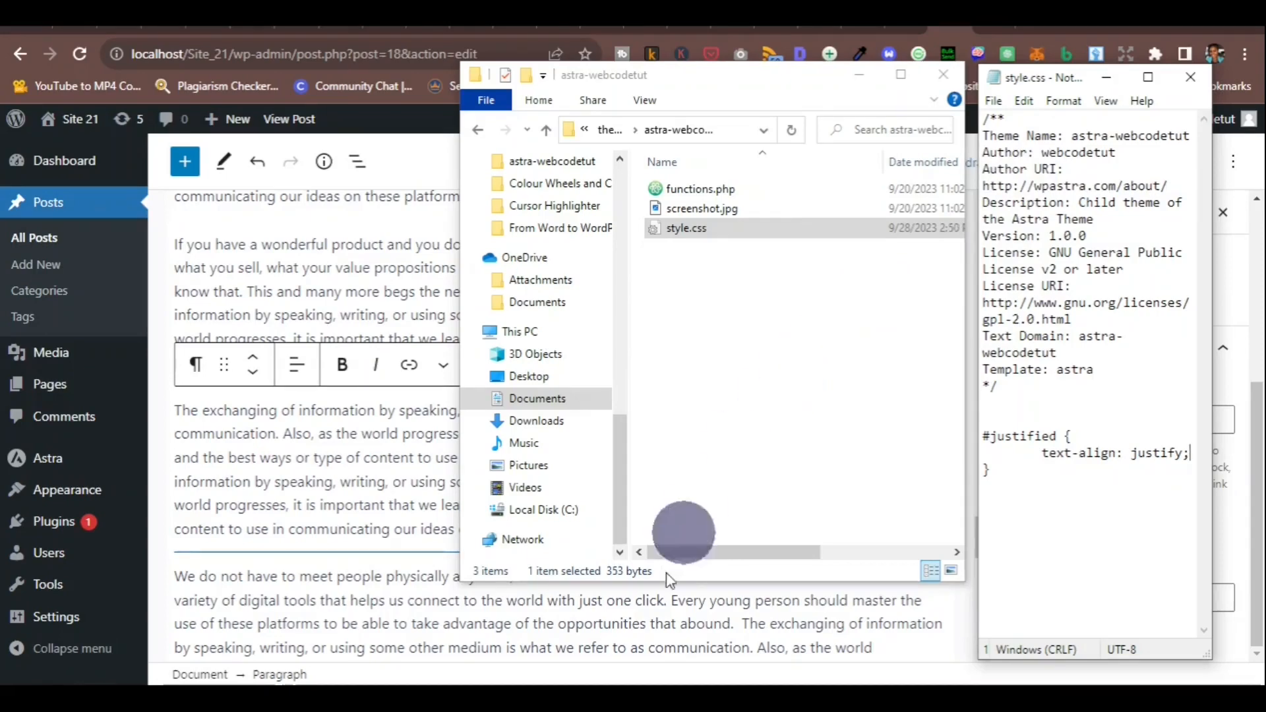
Switch to the incognito Chrome window with the published "5 Entrepreneurial Skills" post and reload the page
left_click(620, 646)
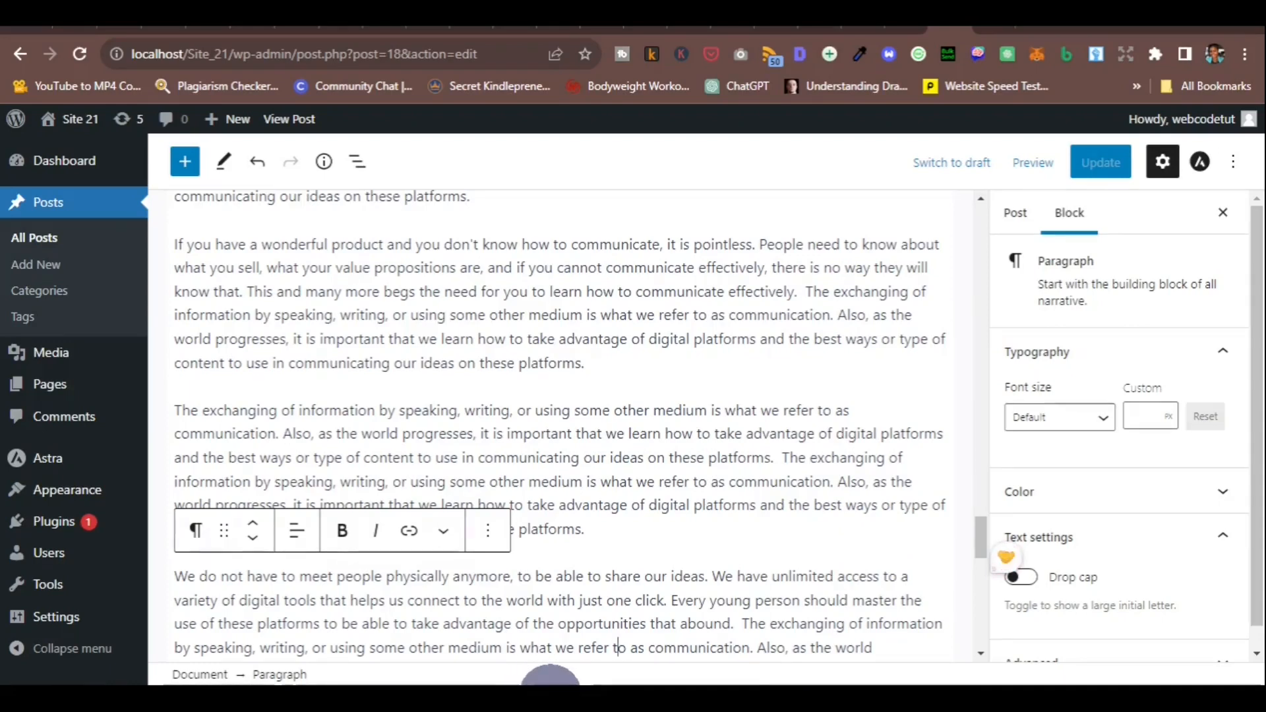
mouse_move(547, 681)
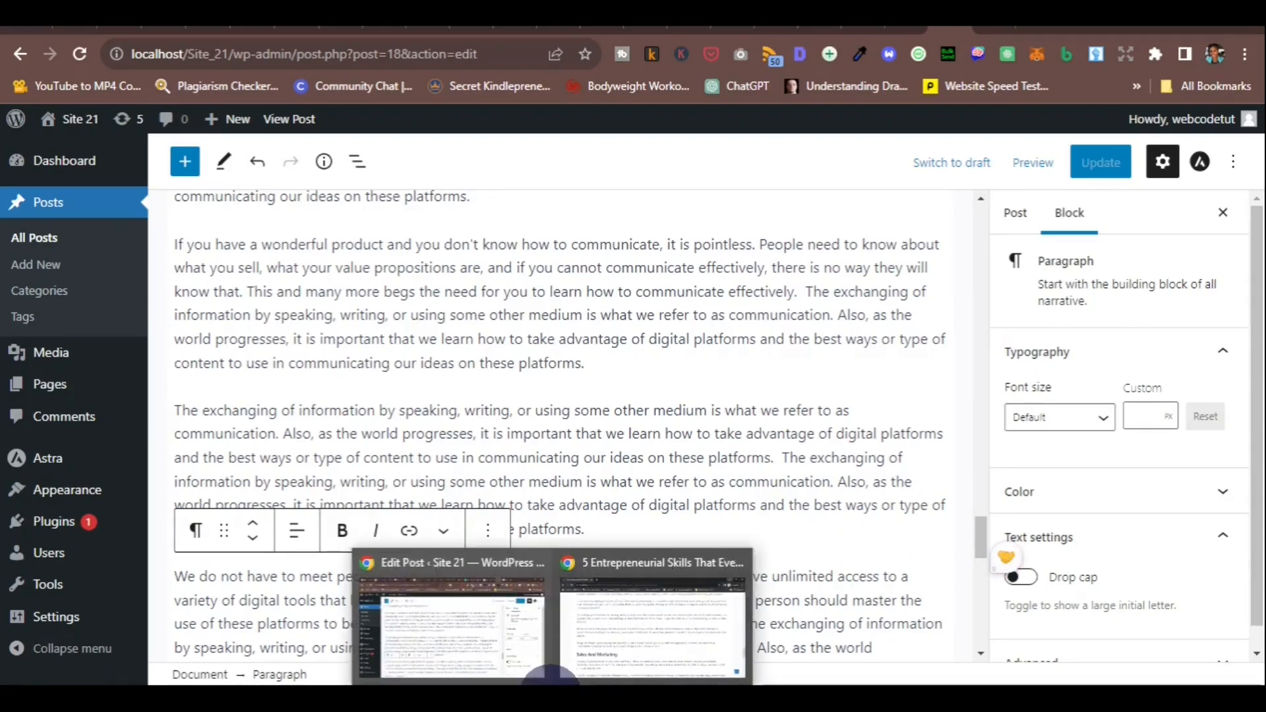
left_click(611, 653)
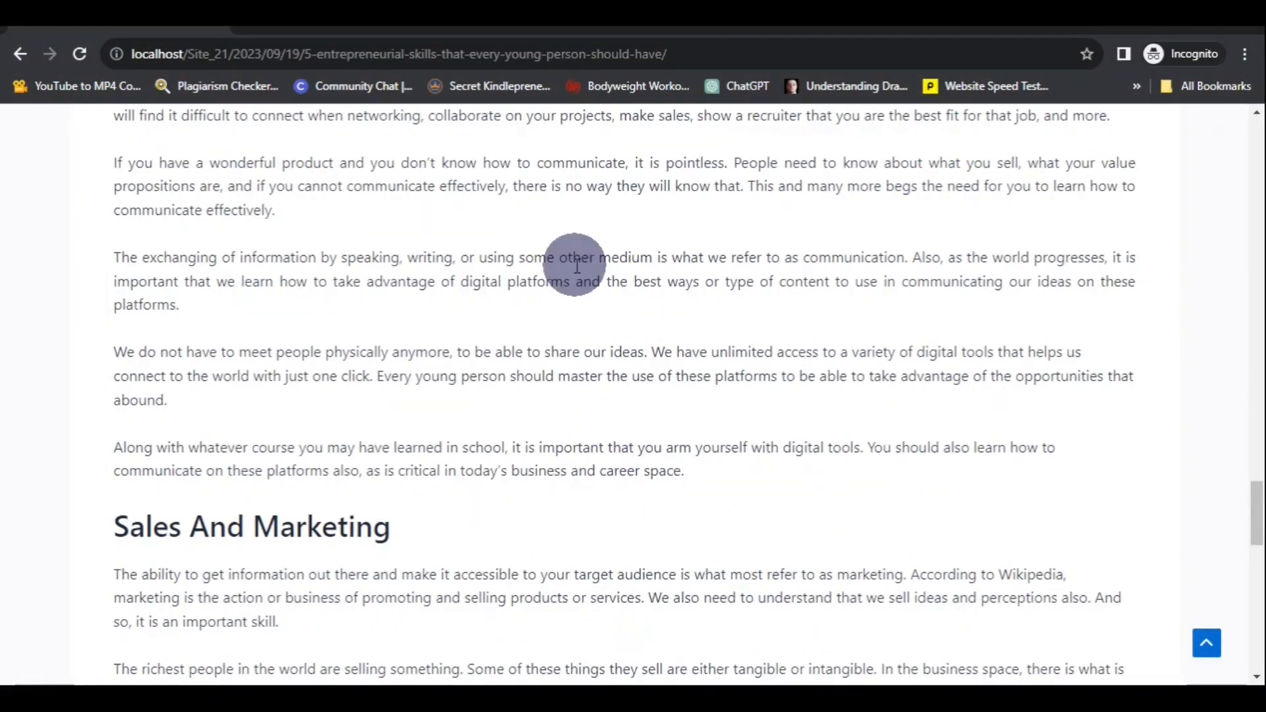
left_click_drag(575, 267, 297, 471)
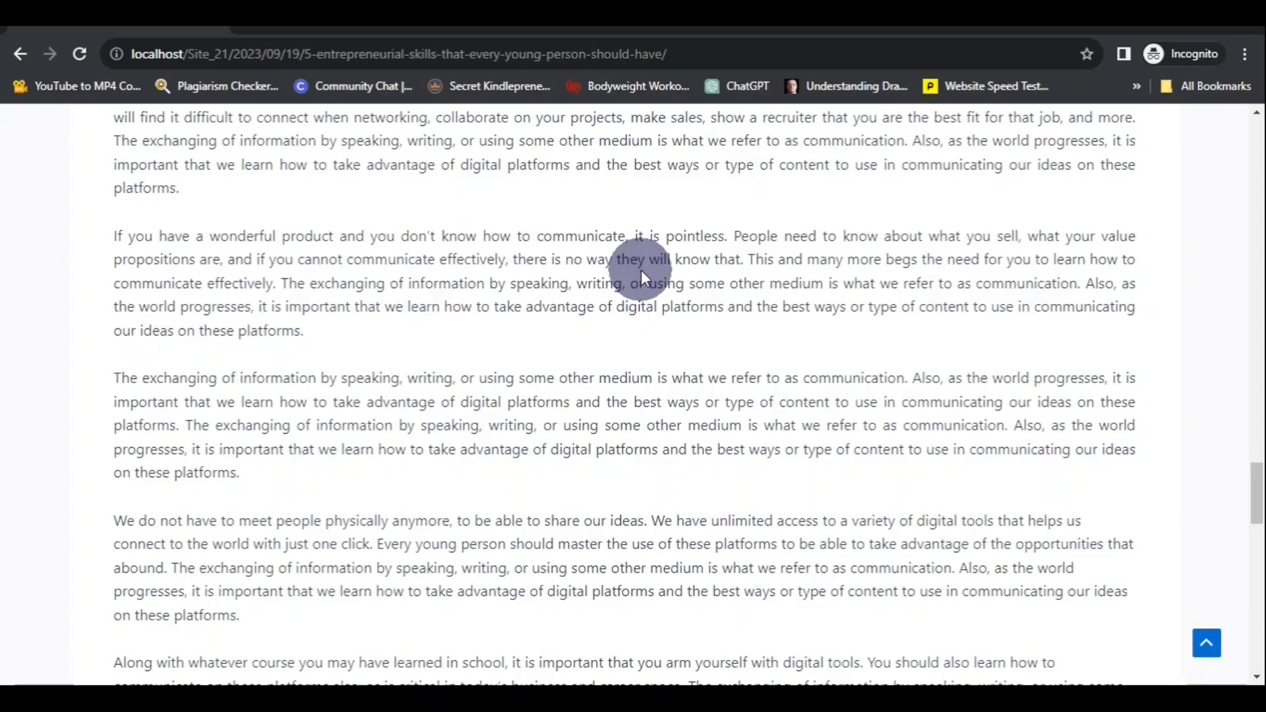
Compare the alignment of the first three Communication Skills paragraphs with the other paragraphs throughout the published post
scroll(641, 271, "up", 4)
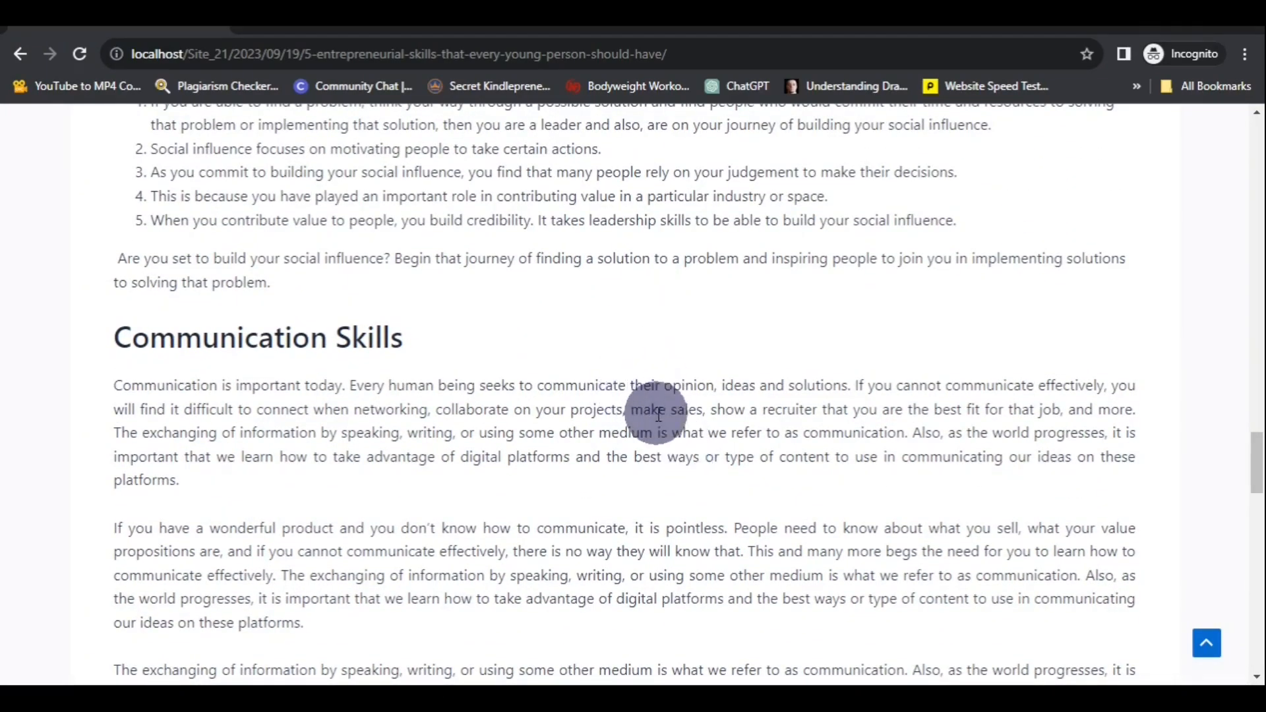
scroll(659, 414, "down", 5)
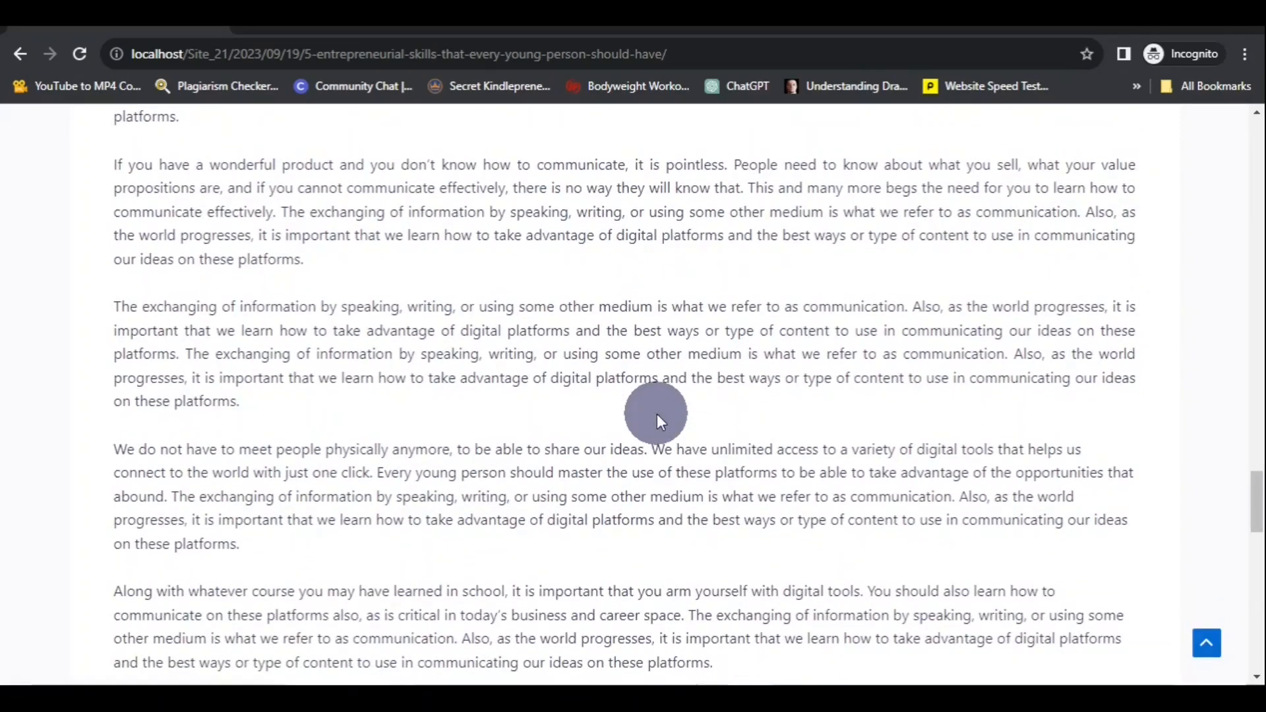
scroll(682, 478, "down", 2)
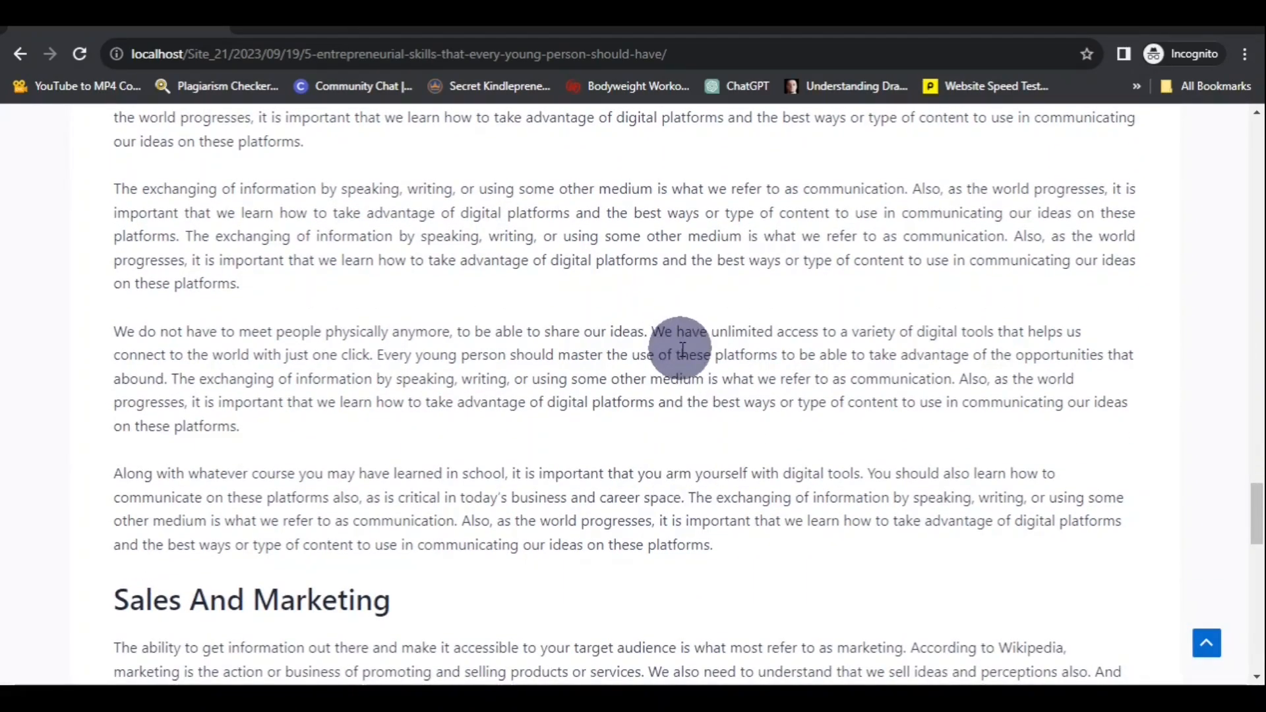
scroll(682, 349, "up", 1)
scroll(682, 350, "down", 6)
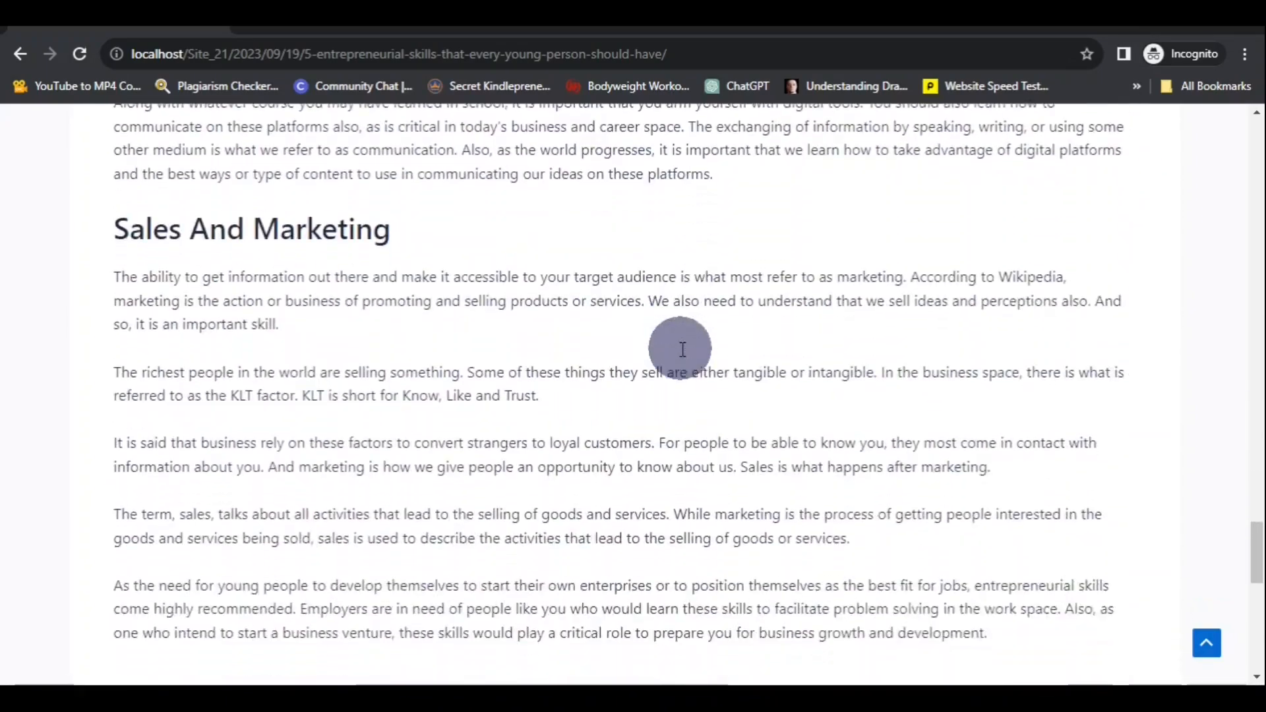
scroll(683, 349, "down", 2)
scroll(683, 350, "up", 4)
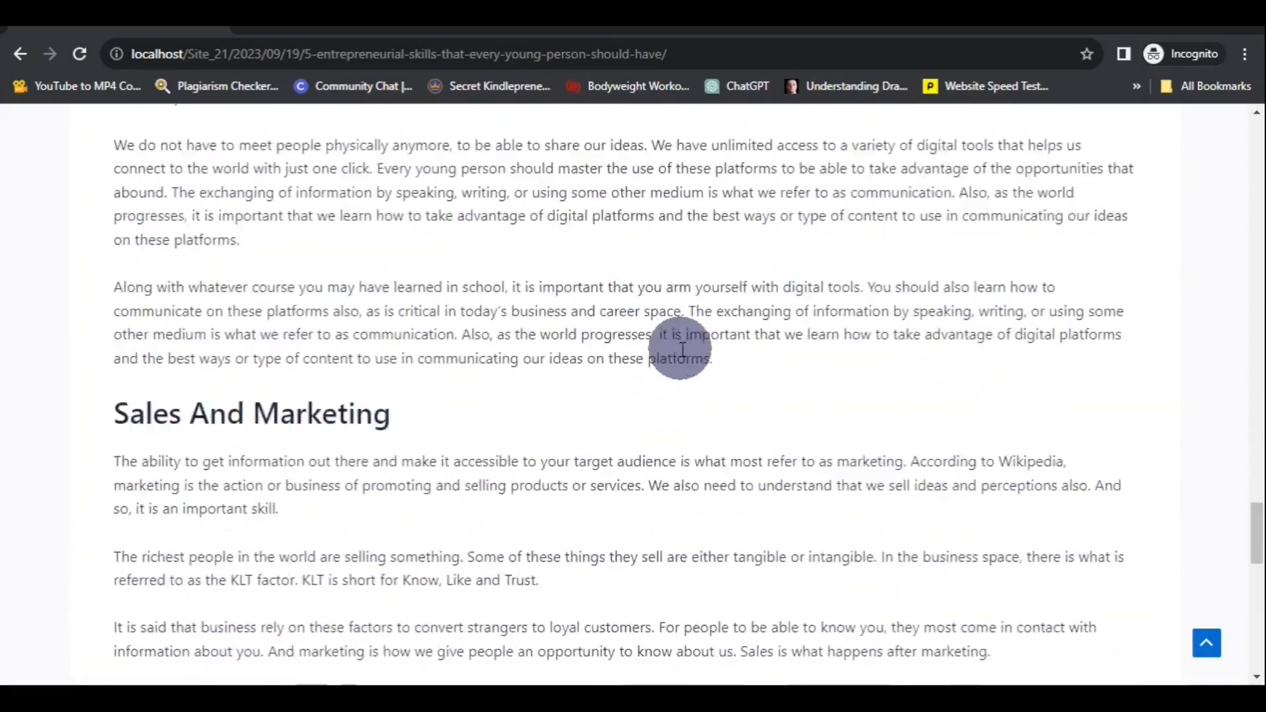
scroll(682, 350, "up", 10)
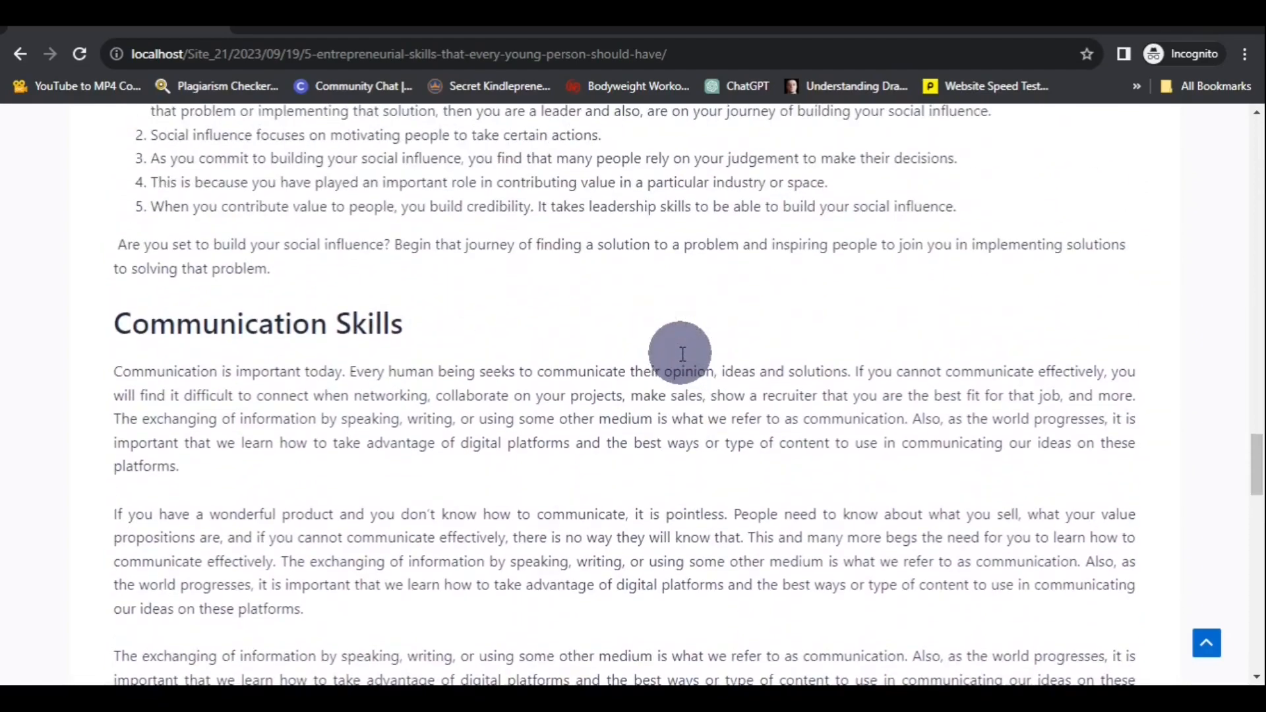
scroll(683, 356, "up", 14)
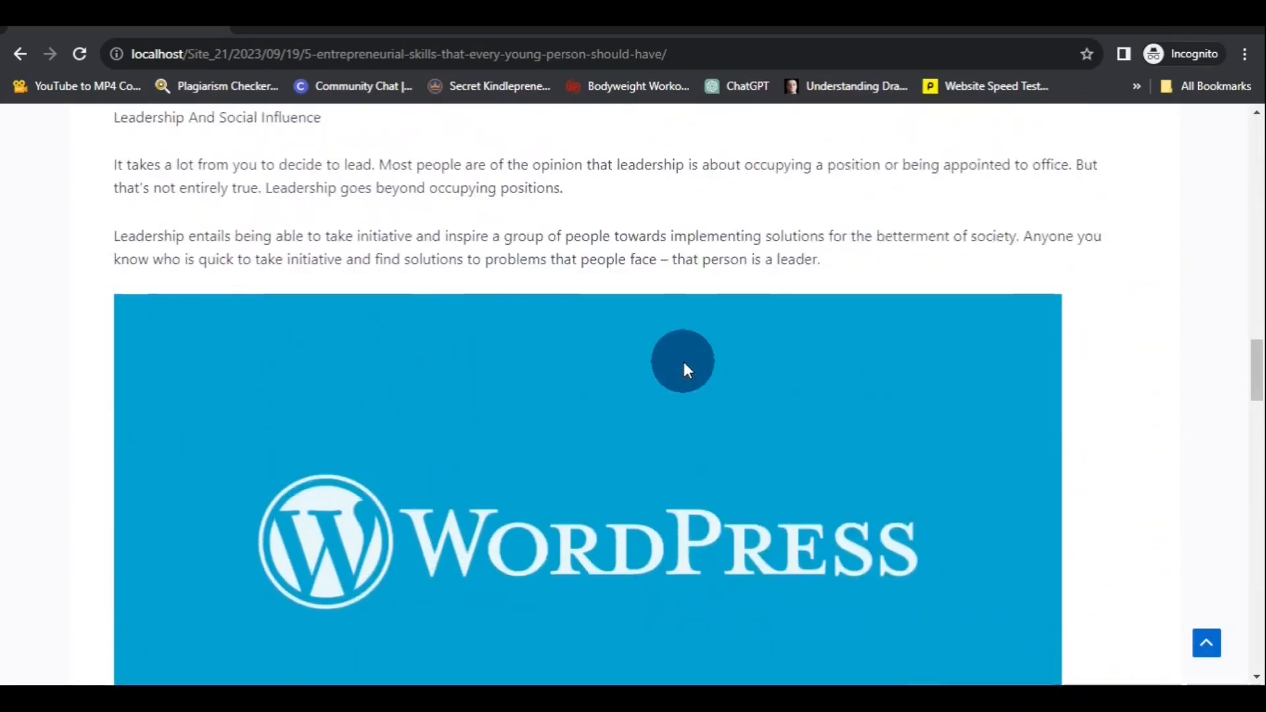
scroll(685, 366, "up", 6)
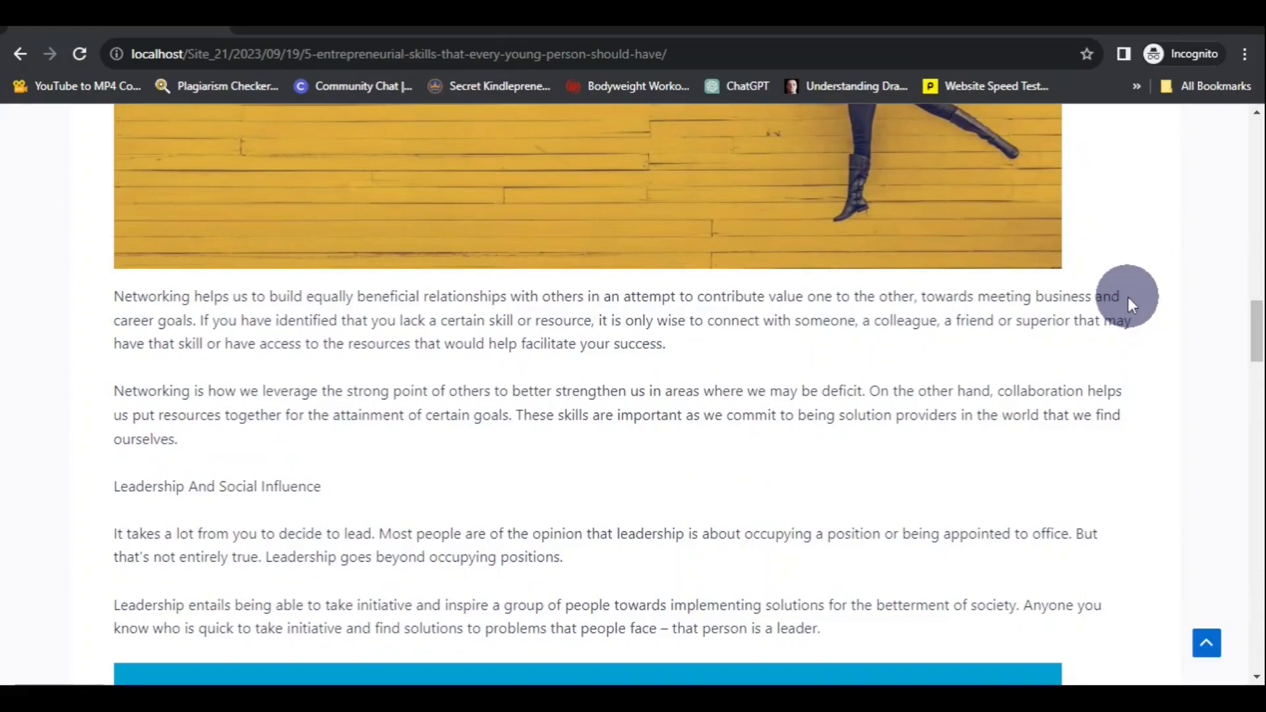
scroll(1125, 342, "down", 15)
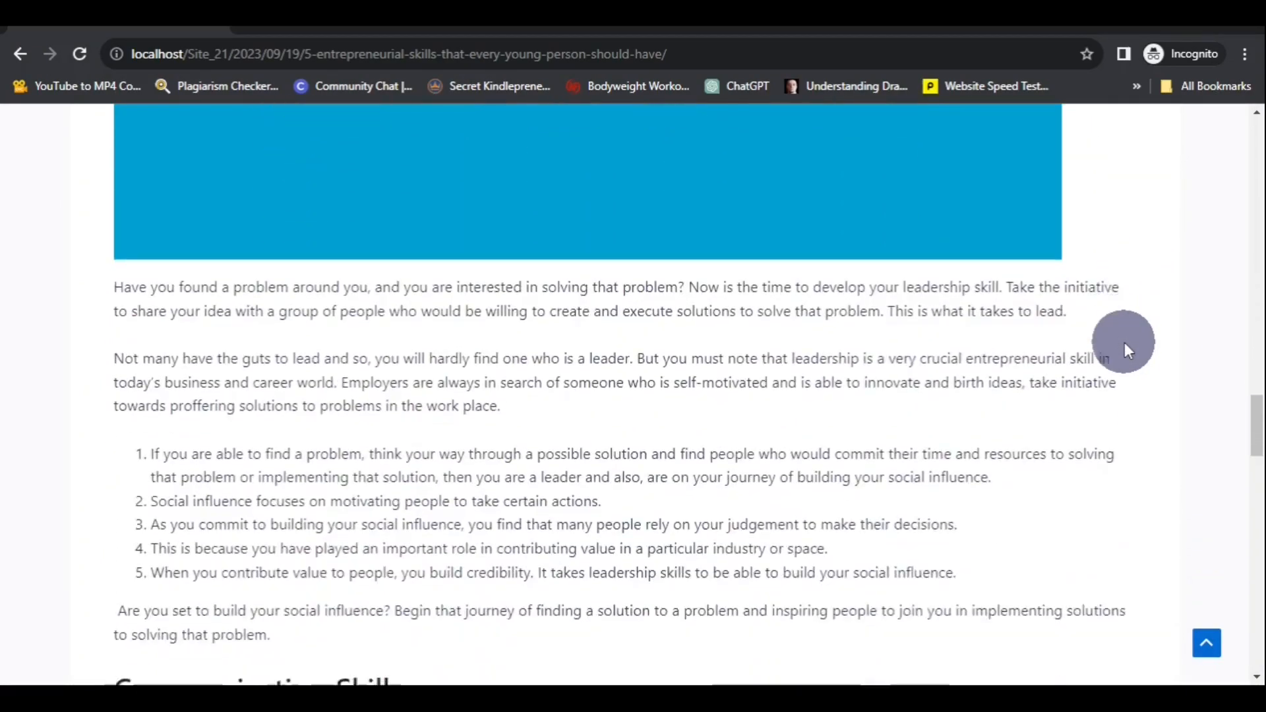
scroll(1125, 343, "down", 11)
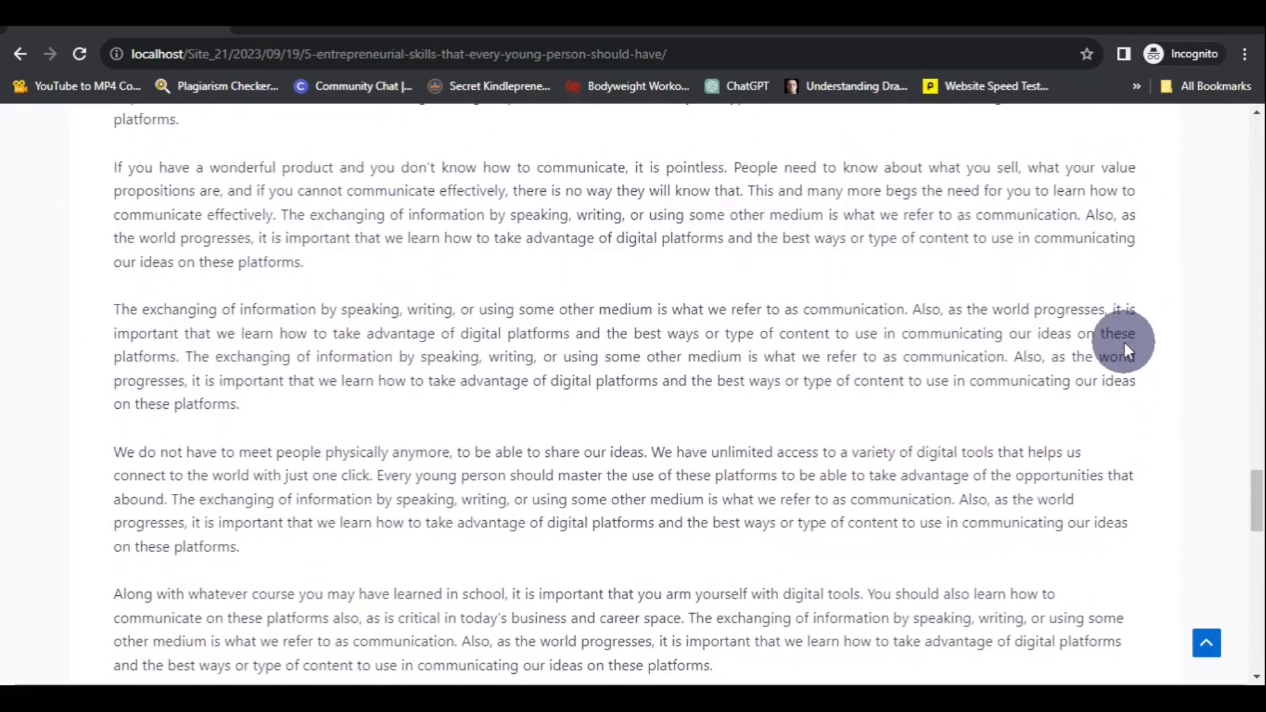